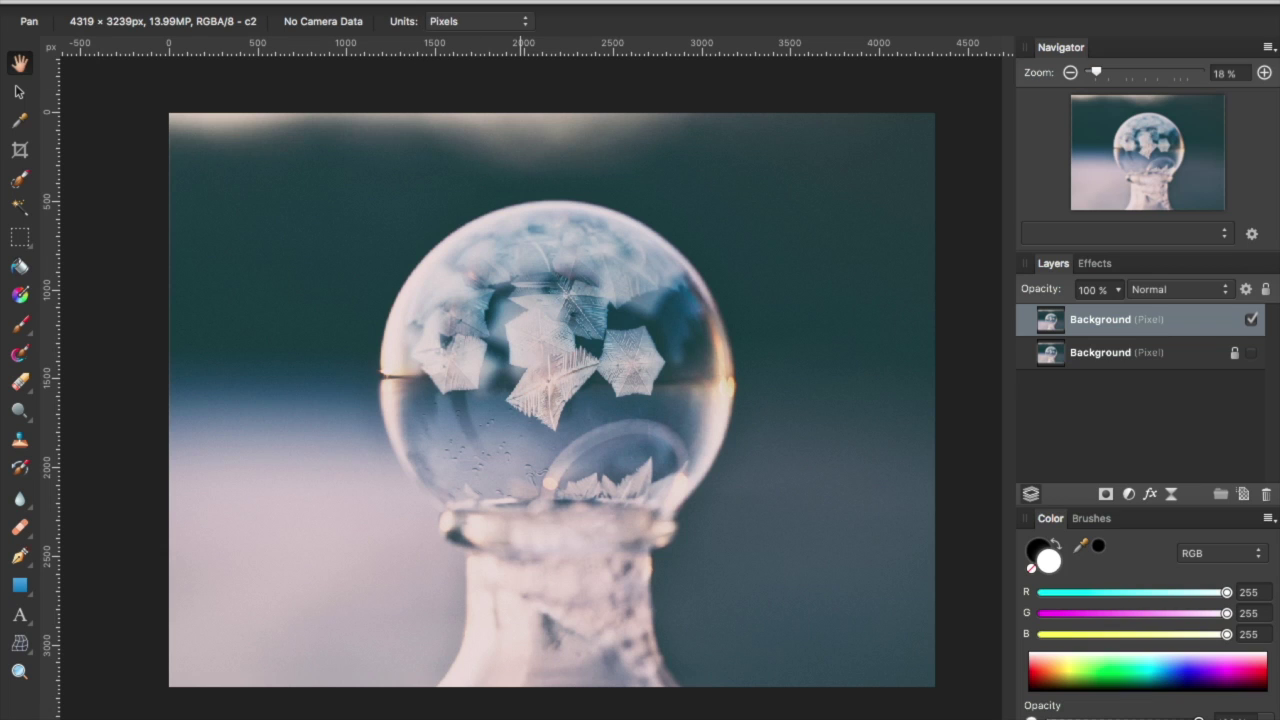
Open the Shear distort filter and move its dialog clear of the bubble.
click(575, 0)
mouse_move(605, 37)
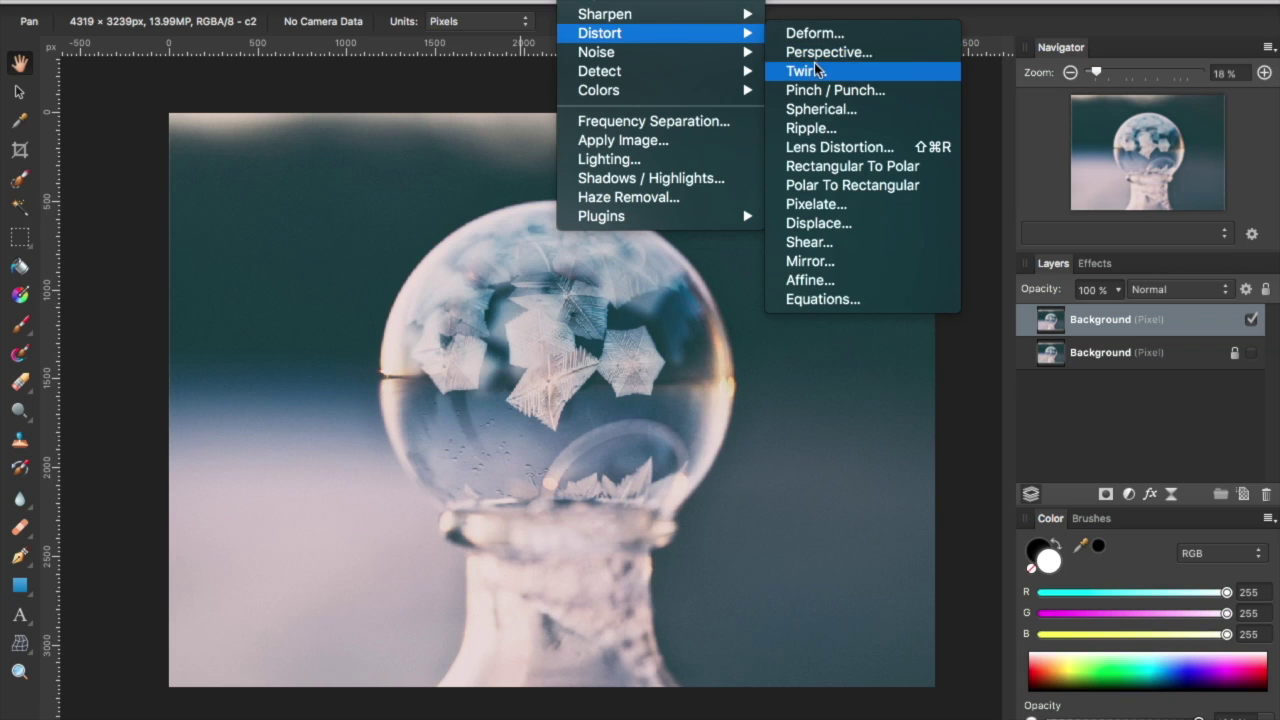
click(808, 242)
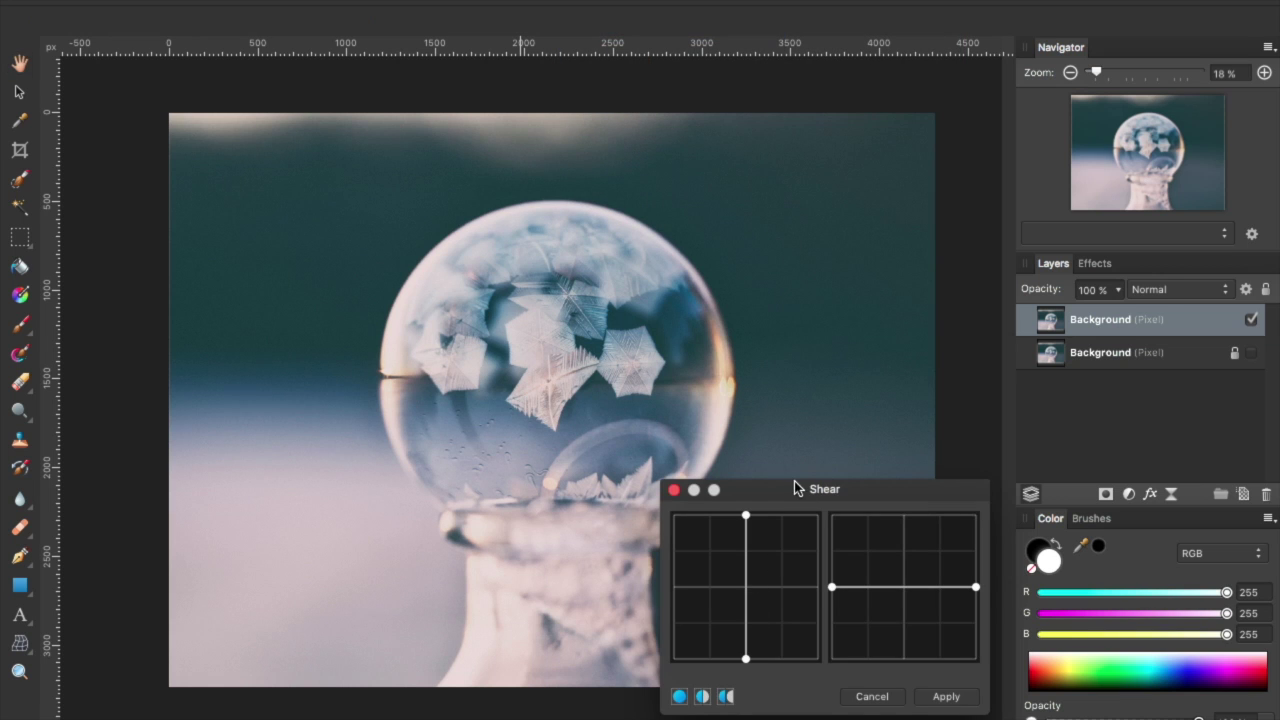
drag(794, 487, 204, 78)
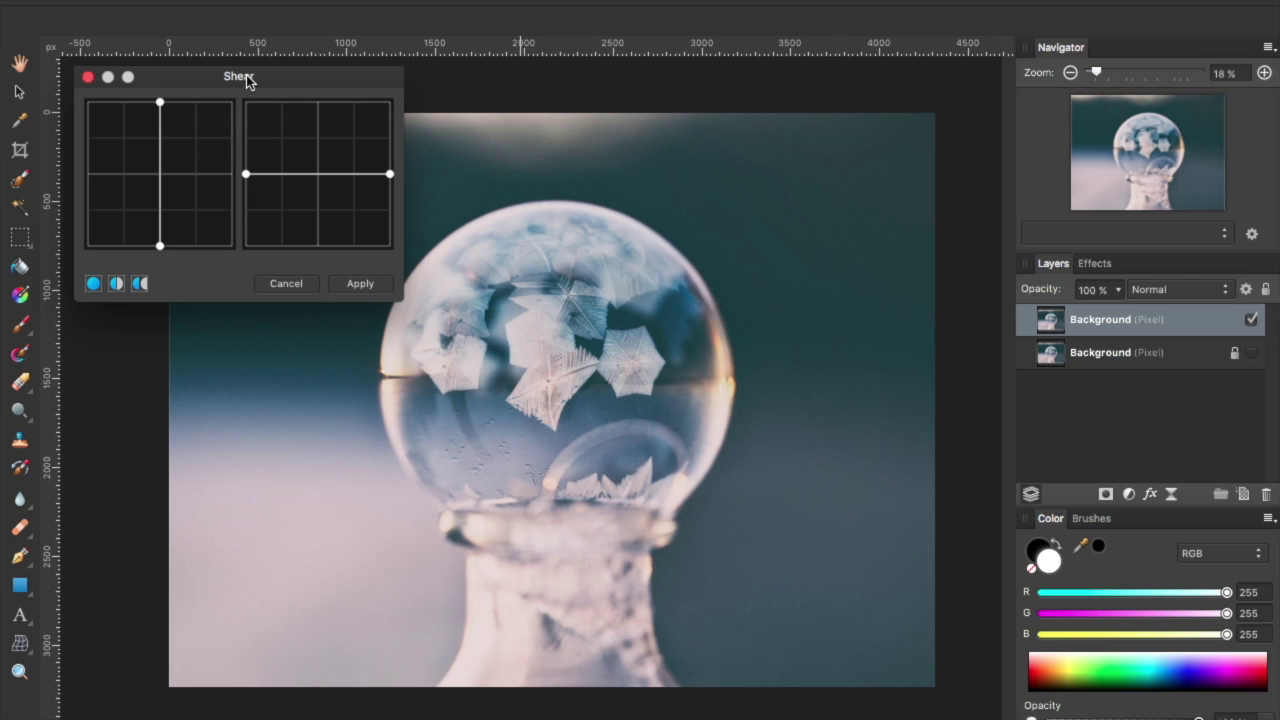
Drag the shear graph handles to slant the image horizontally and vertically.
drag(162, 100, 189, 103)
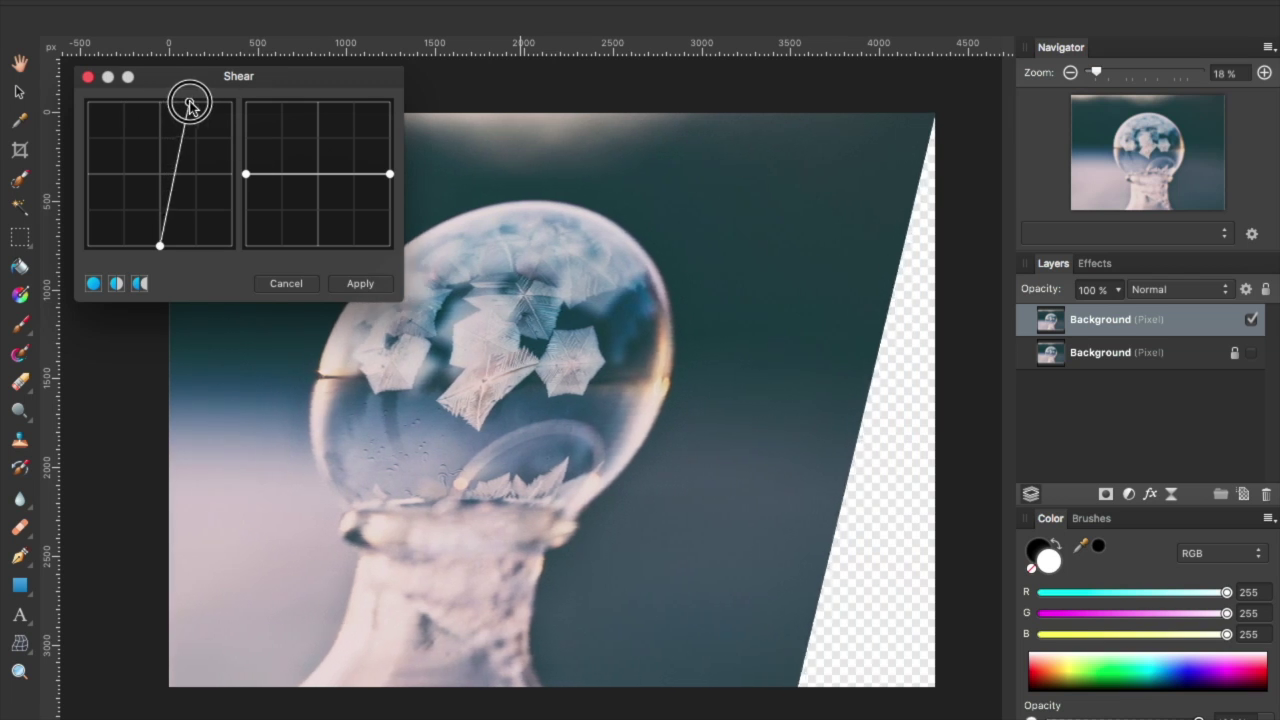
mouse_move(160, 250)
mouse_down()
mouse_move(129, 243)
mouse_move(203, 245)
mouse_move(180, 246)
mouse_up()
drag(197, 104, 155, 108)
drag(246, 174, 247, 148)
drag(389, 175, 386, 203)
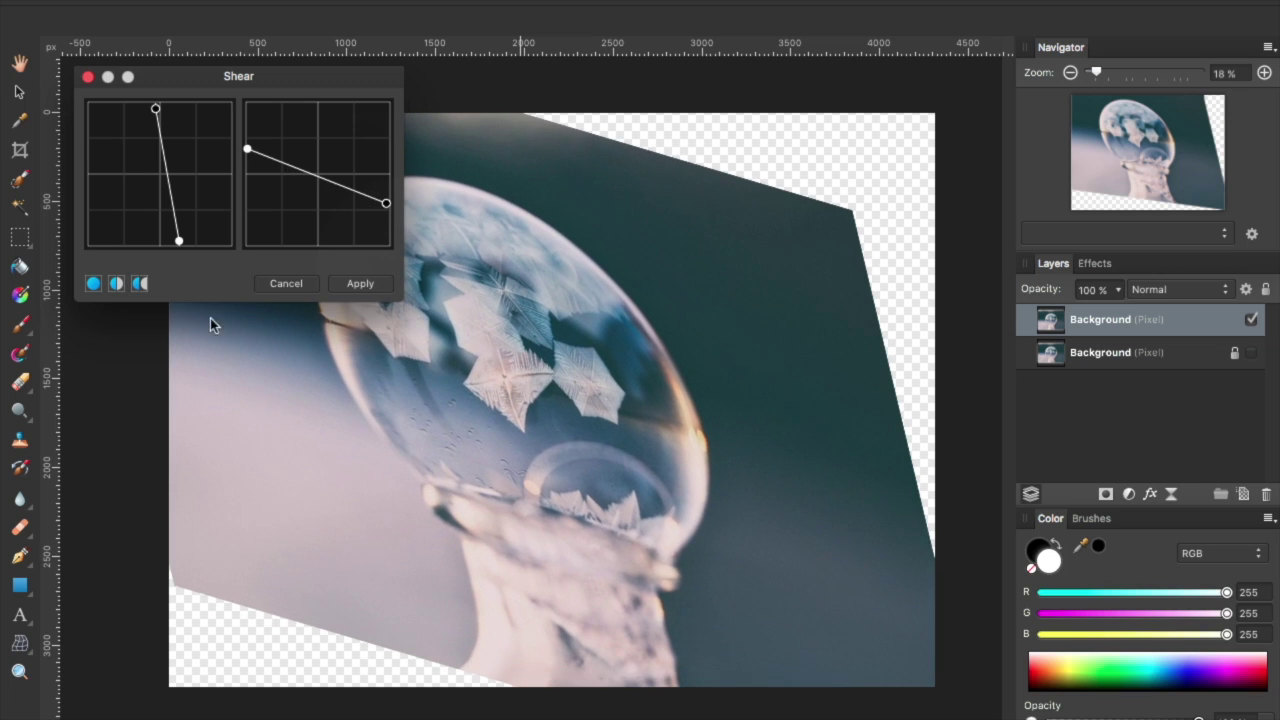
Compare the sheared photo in split and side-by-side views, then cancel the Shear filter.
click(116, 284)
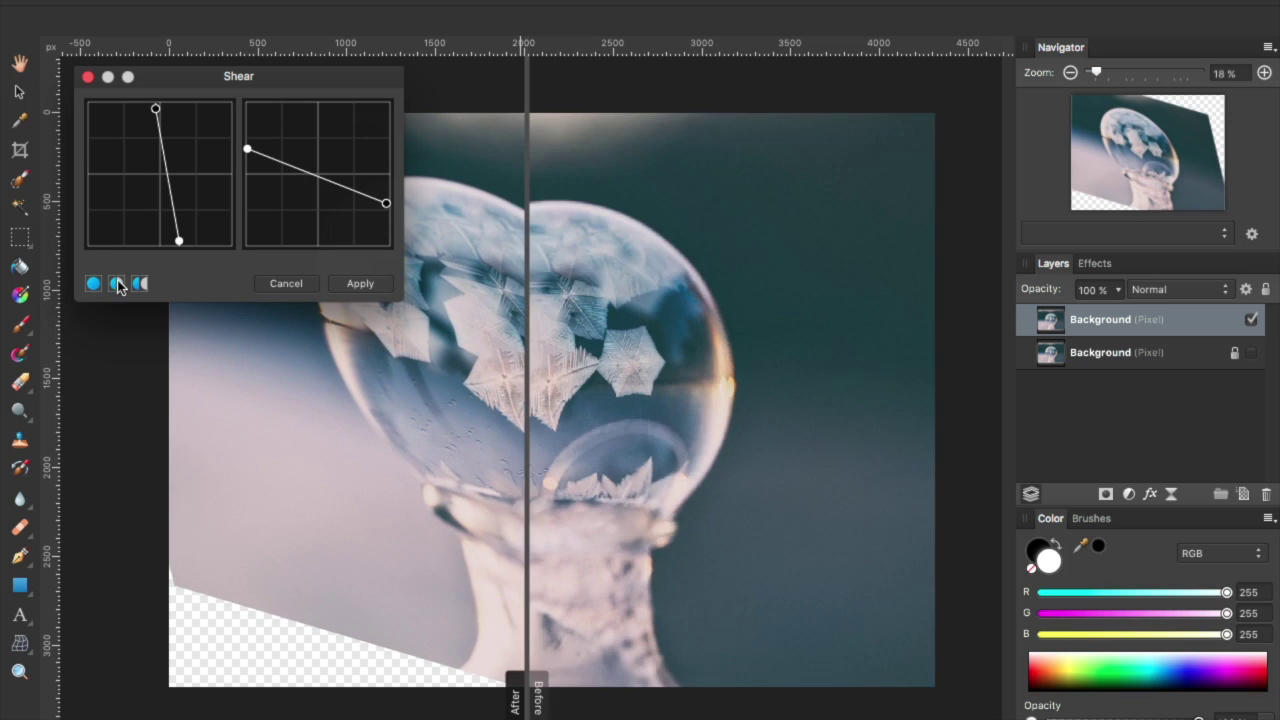
drag(527, 90, 630, 112)
click(140, 284)
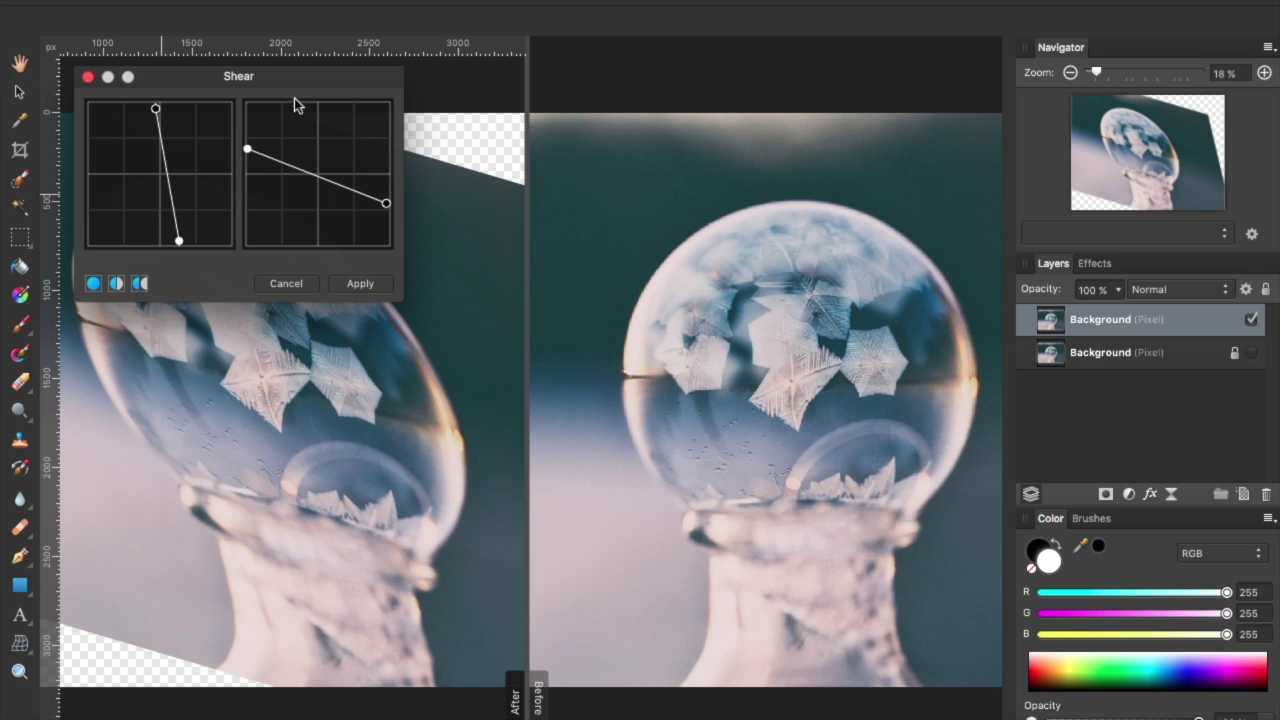
drag(296, 104, 590, 77)
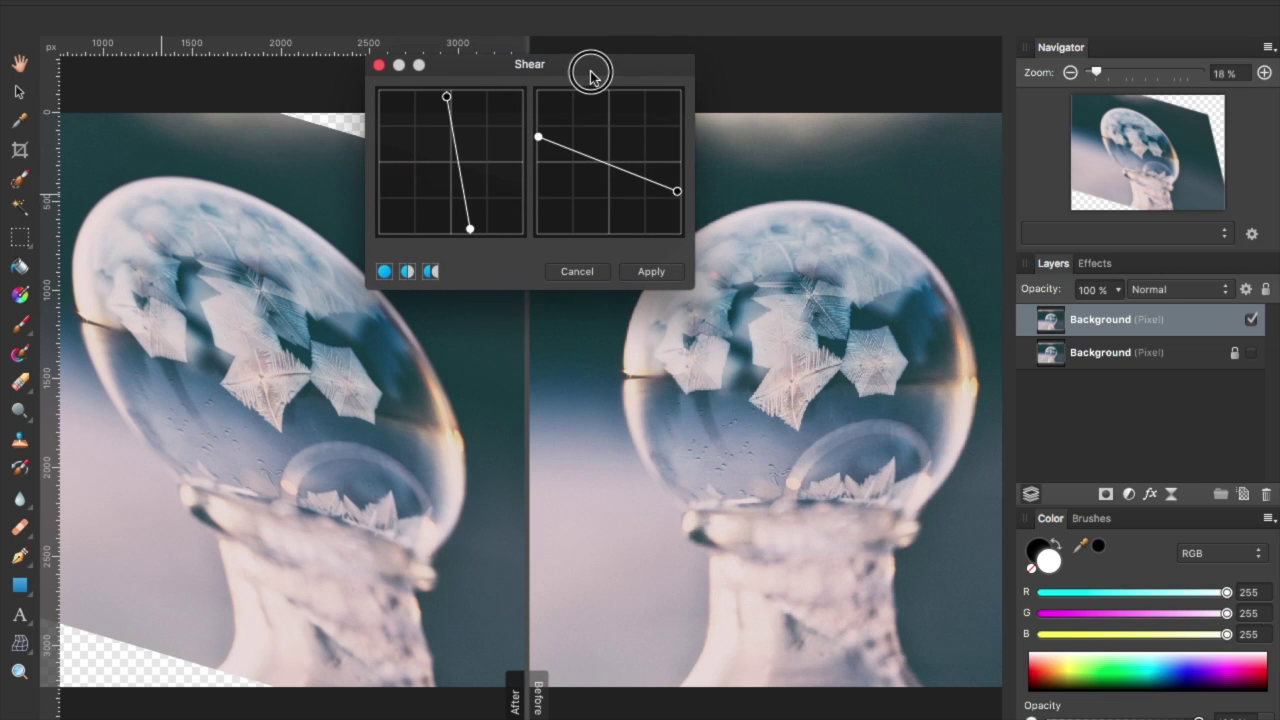
click(588, 271)
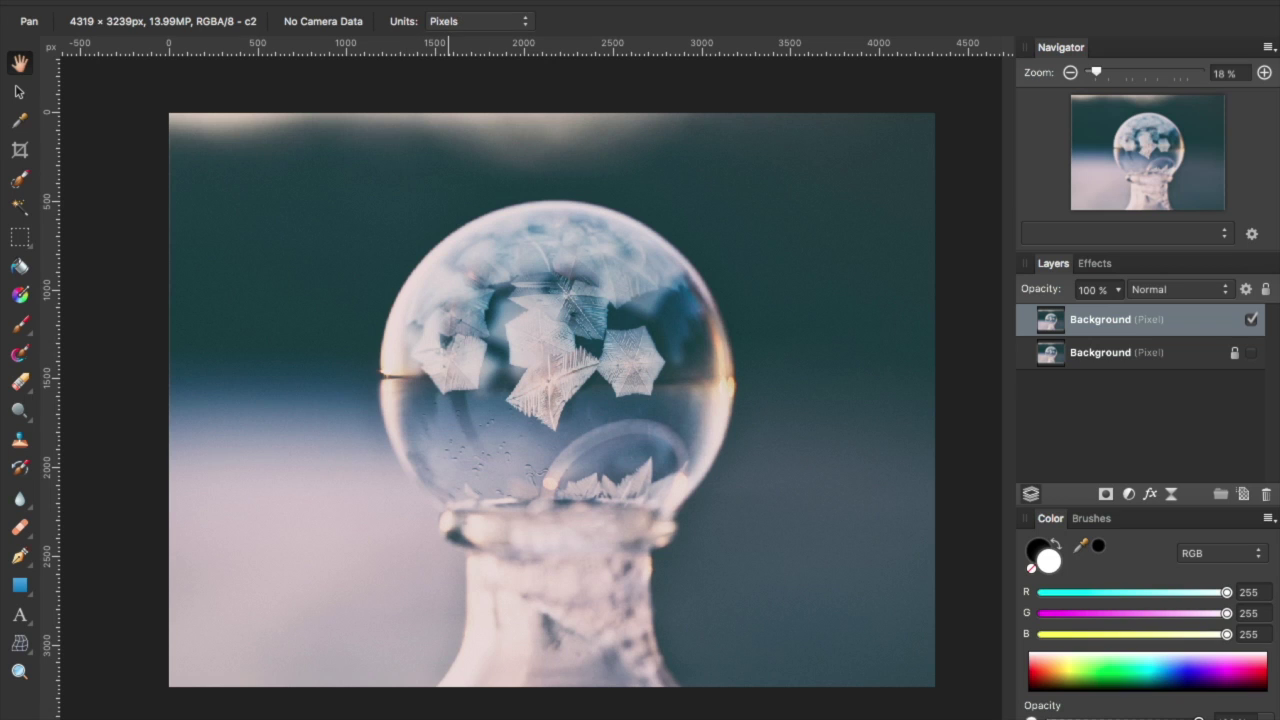
Open the Perspective distort filter and move its dialog away from the photo.
click(582, 2)
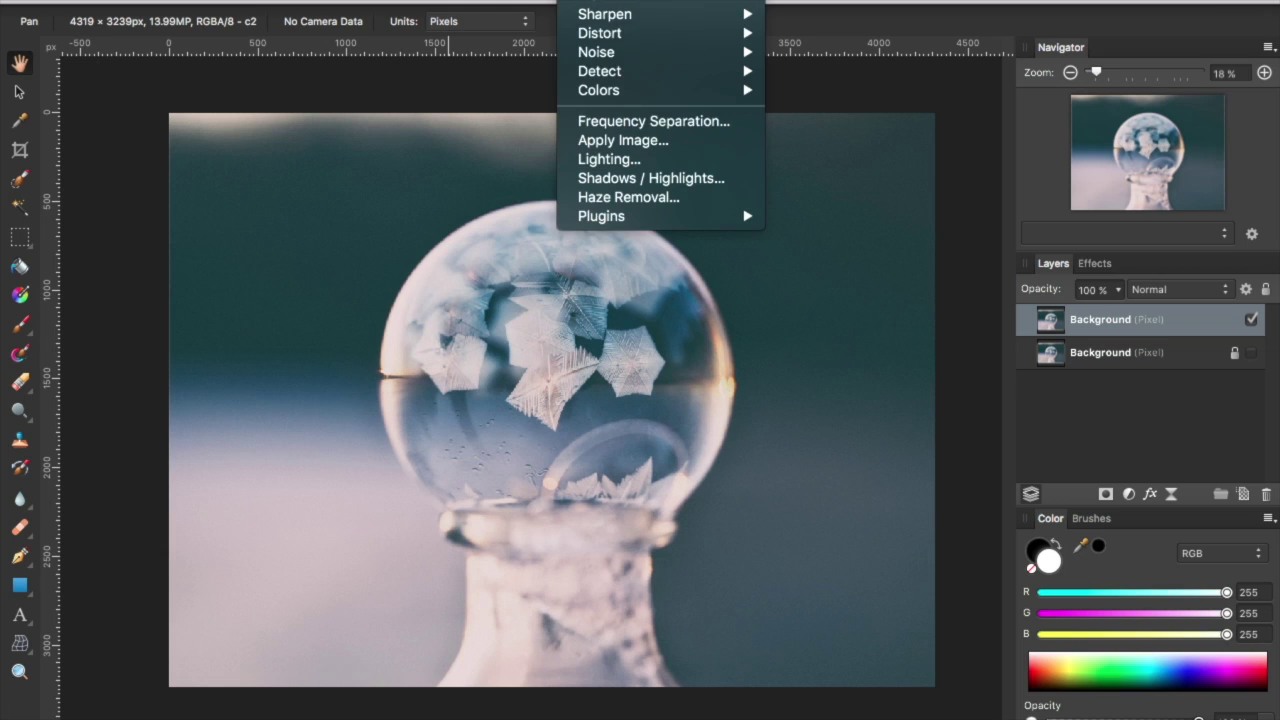
click(586, 38)
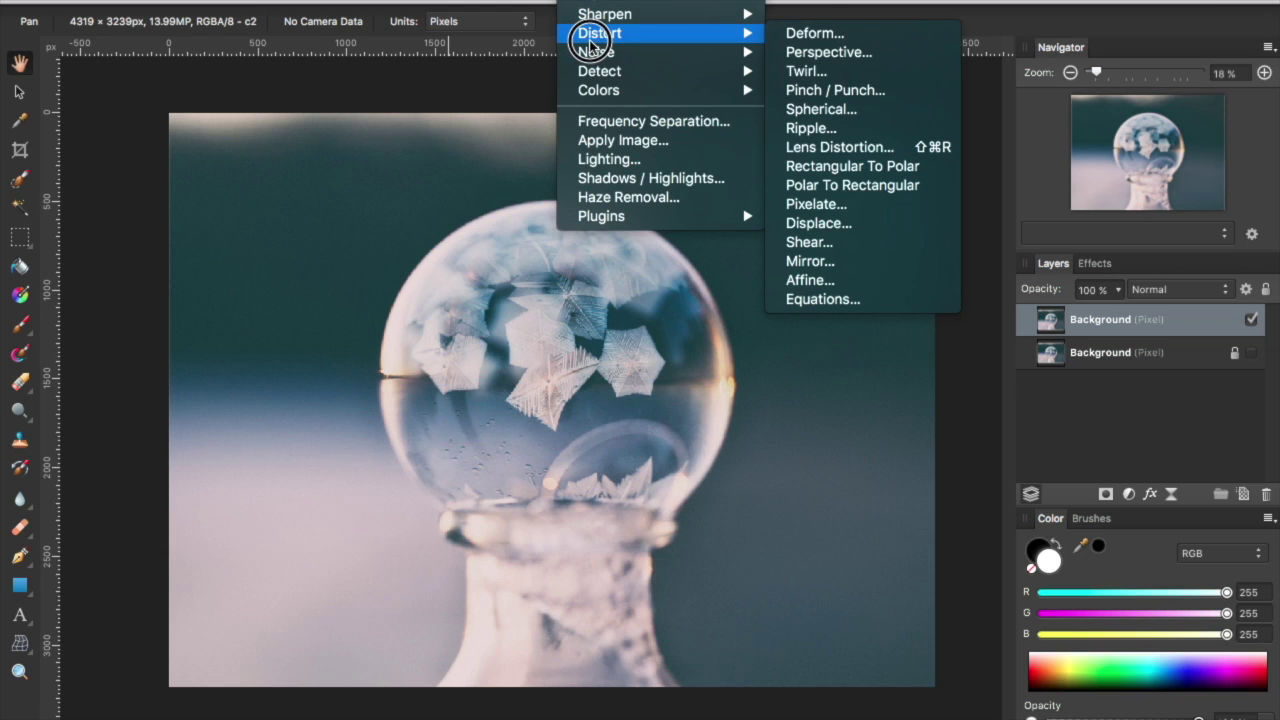
click(831, 56)
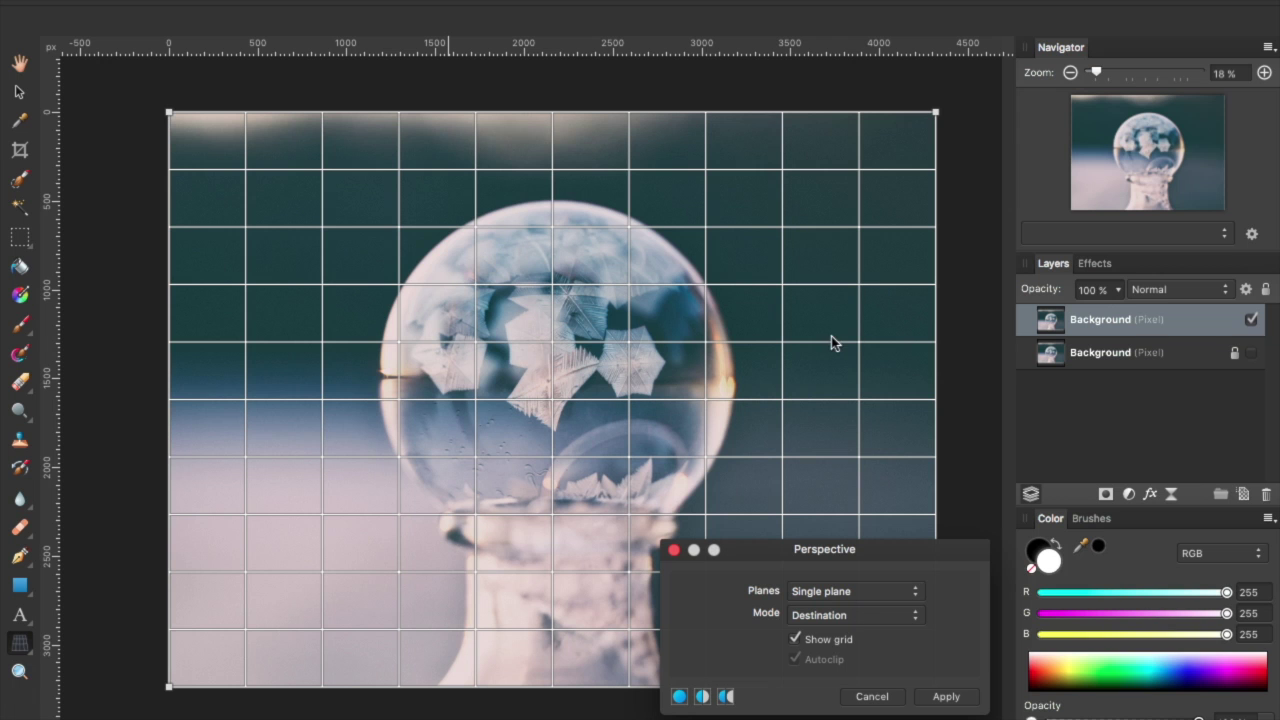
drag(806, 549, 1058, 212)
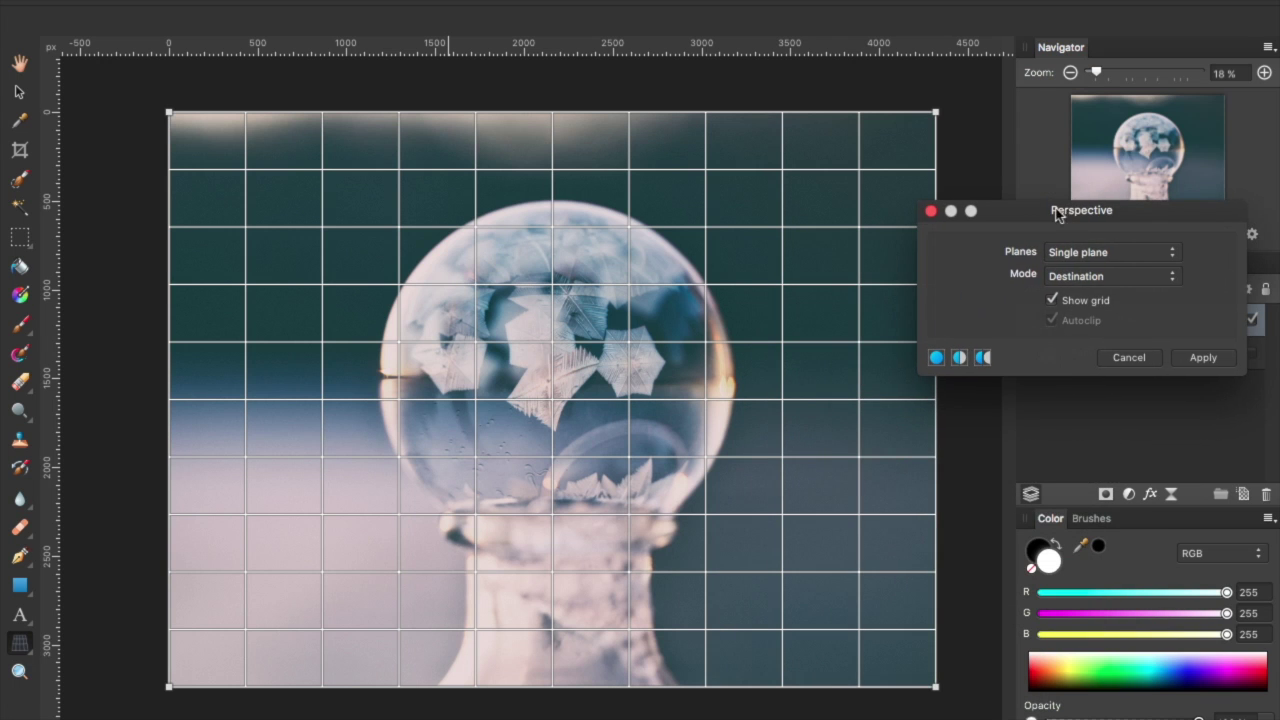
Pull the grid's top corners inward to warp, then return them to the image corners.
drag(939, 116, 820, 176)
drag(170, 115, 415, 177)
drag(820, 177, 806, 257)
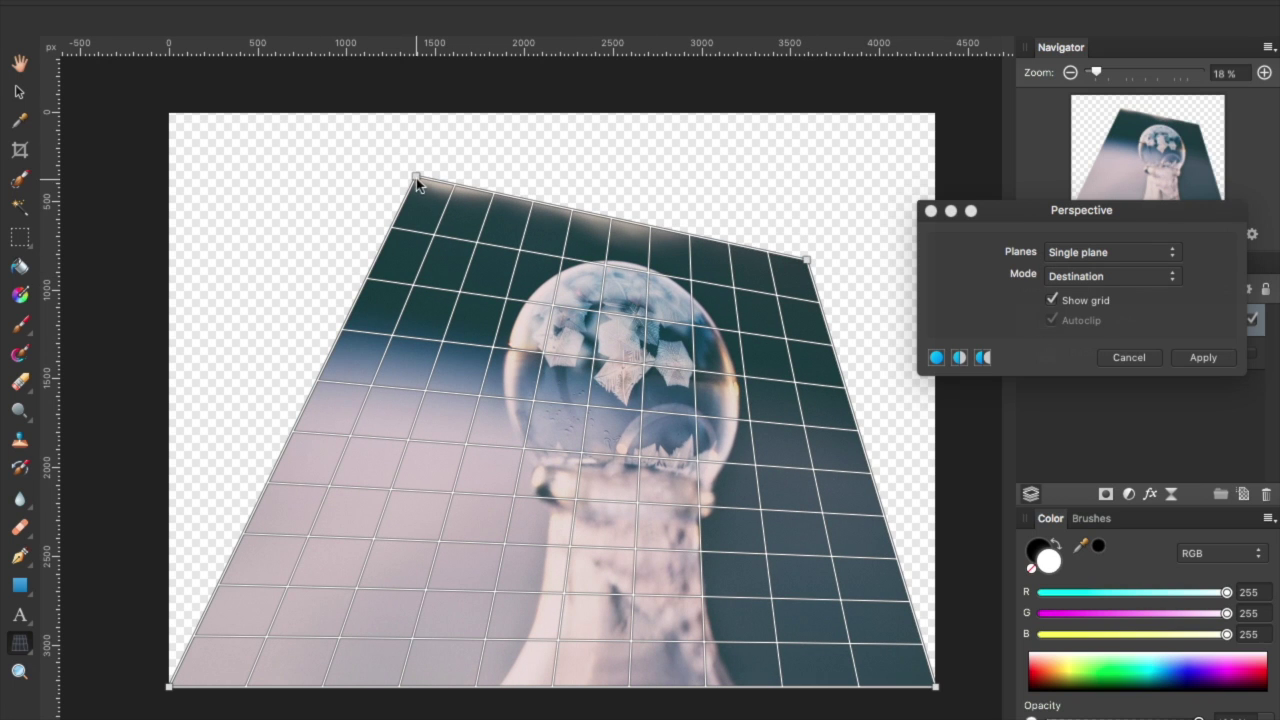
drag(416, 178, 173, 118)
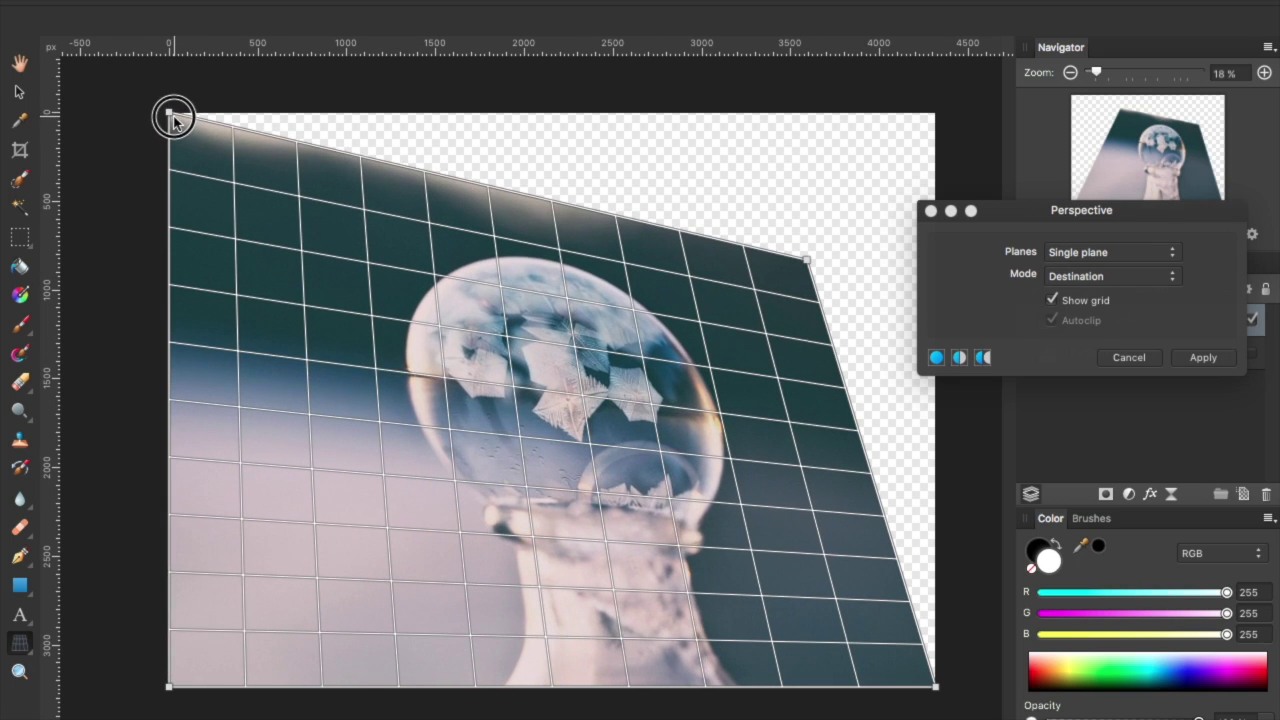
drag(806, 262, 931, 111)
click(1081, 278)
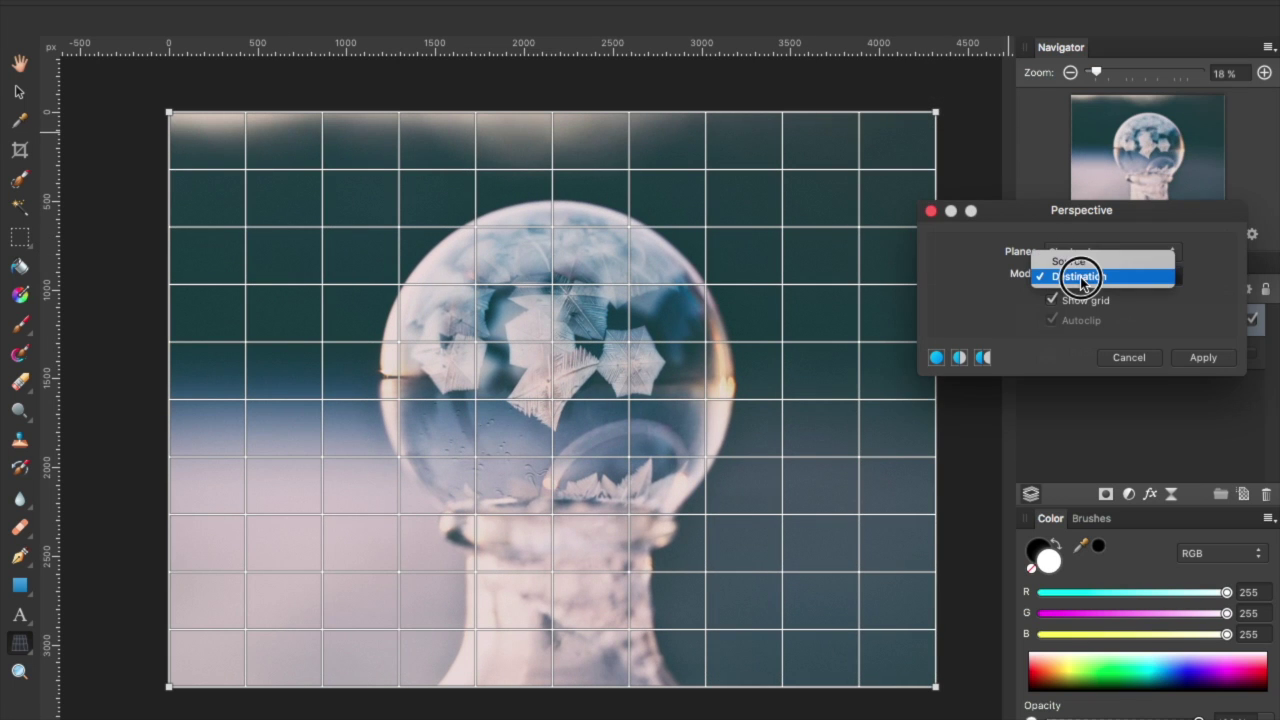
Keep Mode on Destination and set Planes to Dual plane.
click(943, 287)
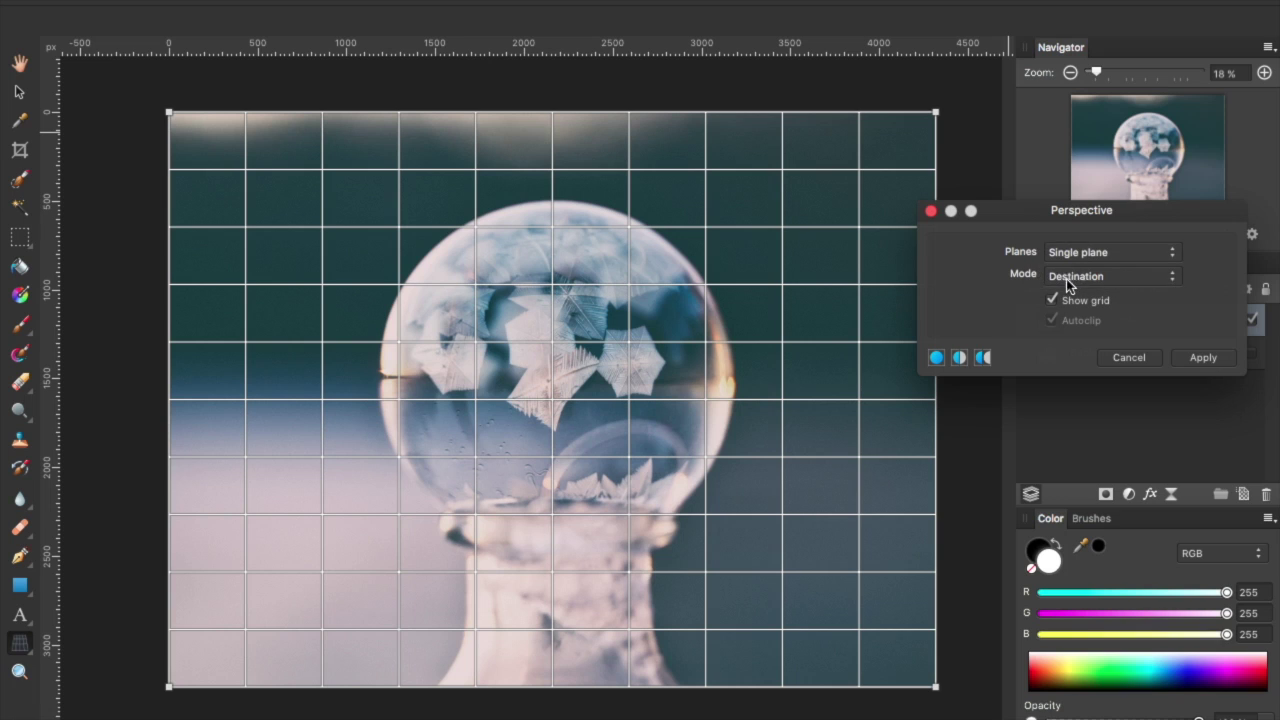
click(1055, 256)
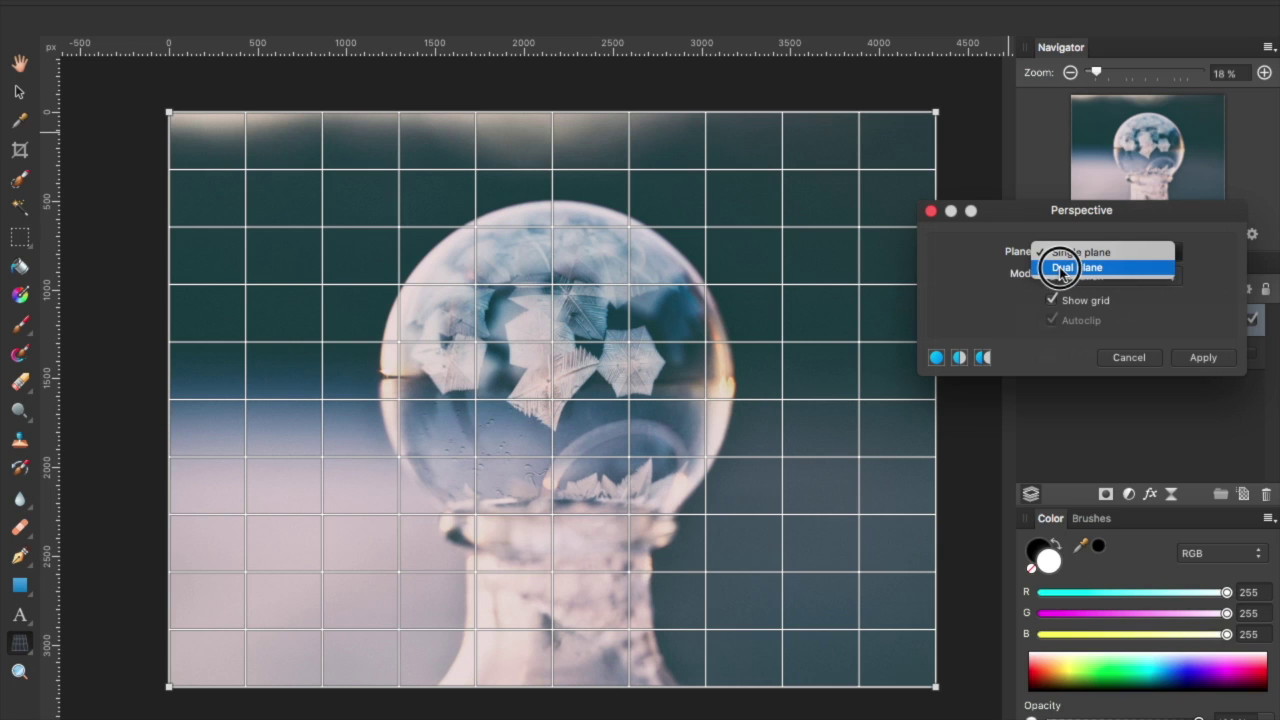
click(1062, 268)
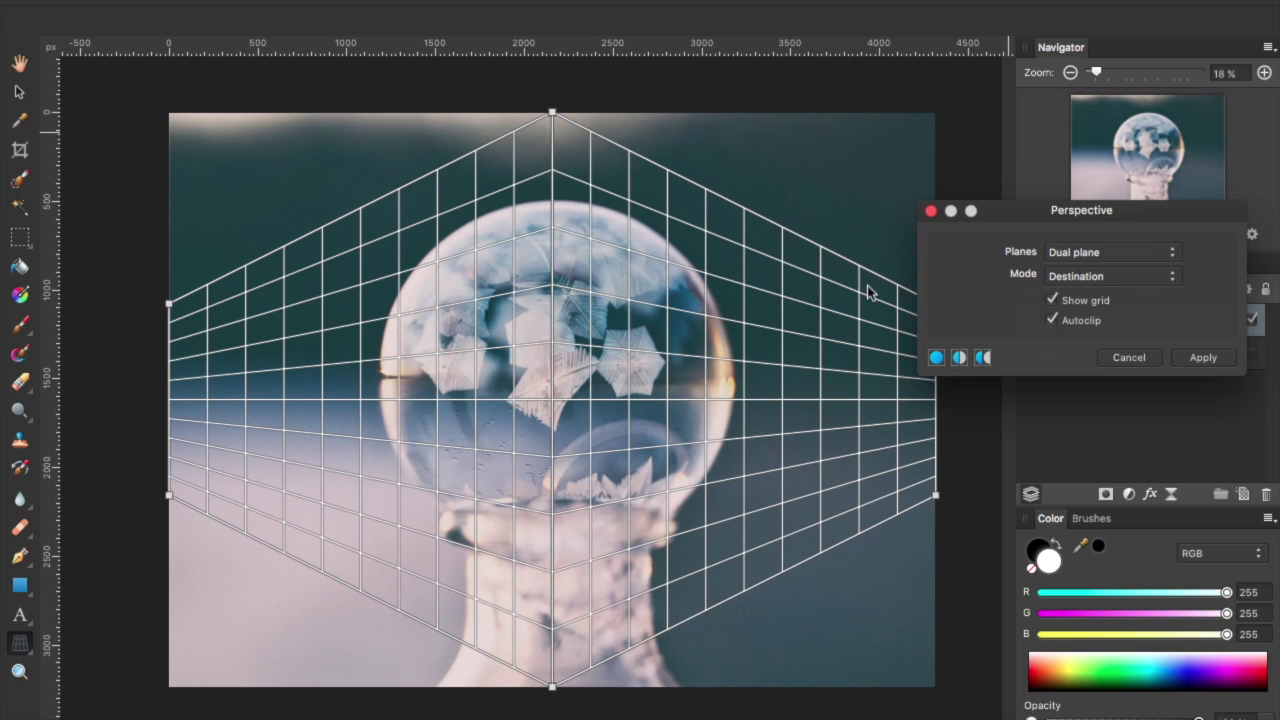
Drag the left and right planes' corner handles to fold the photo into two angled planes.
drag(172, 312, 169, 413)
drag(167, 503, 169, 437)
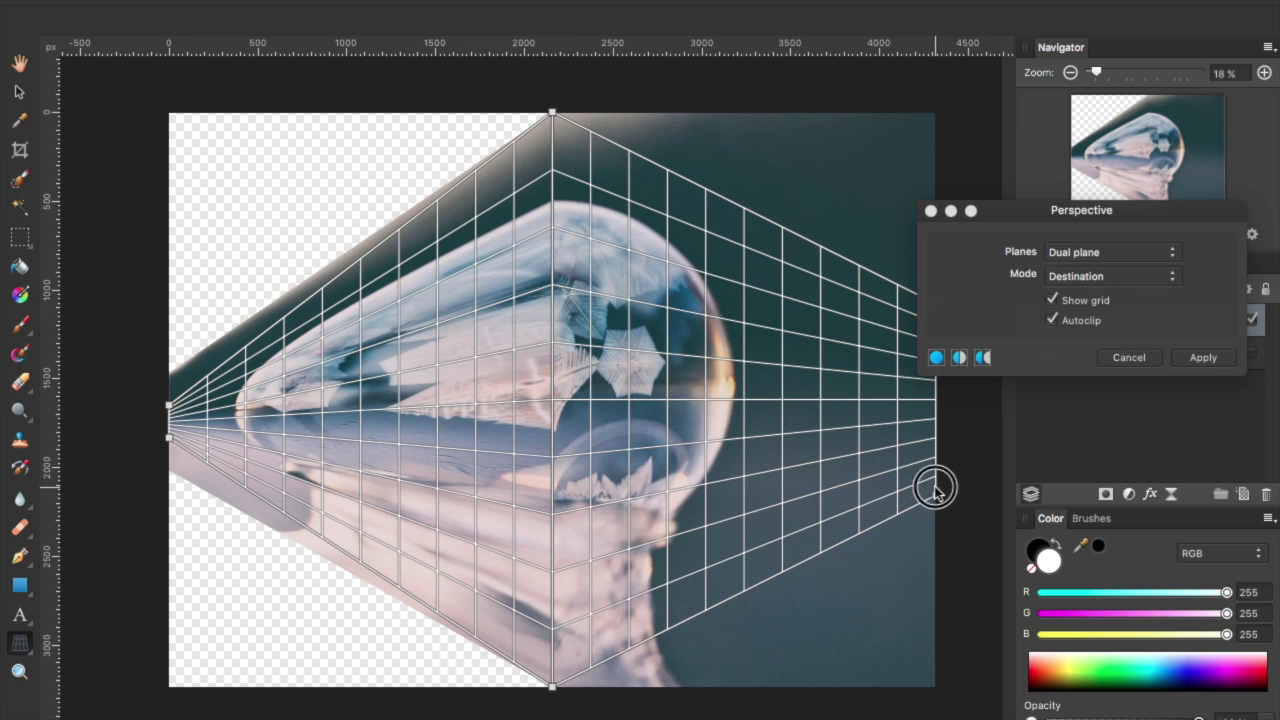
drag(935, 490, 923, 406)
drag(1020, 225, 1114, 233)
drag(936, 303, 947, 356)
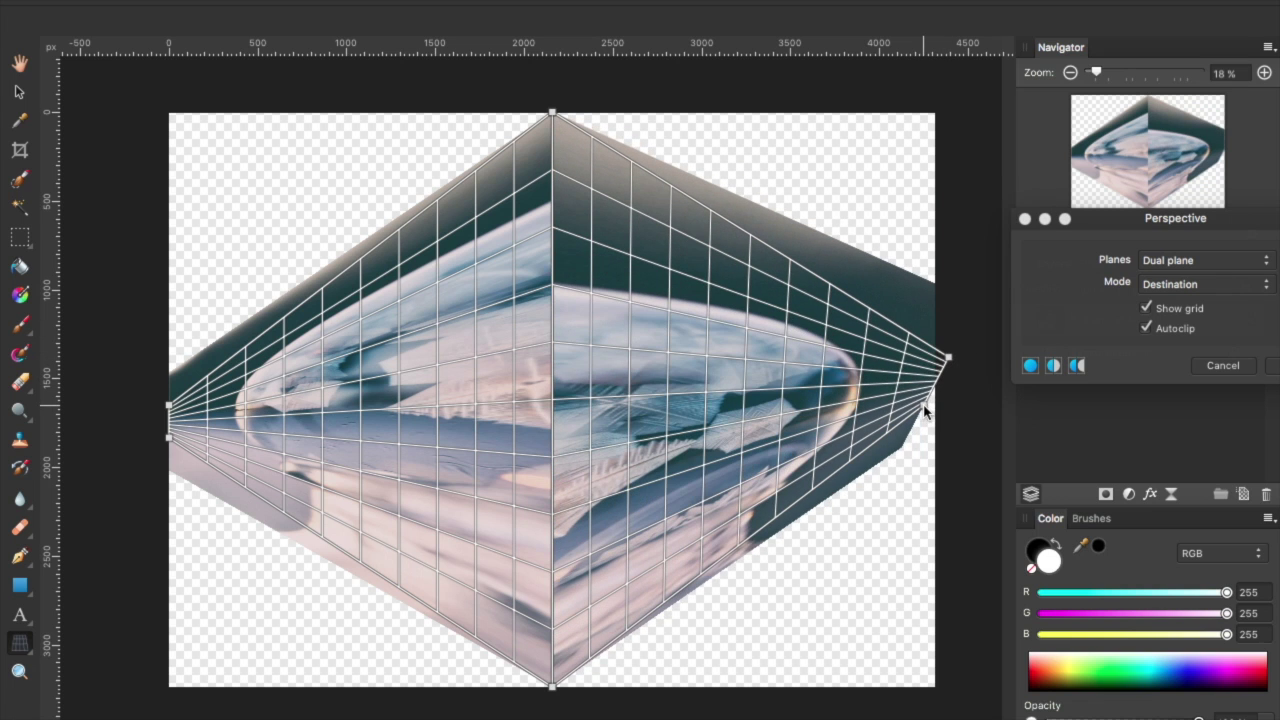
drag(924, 411, 937, 423)
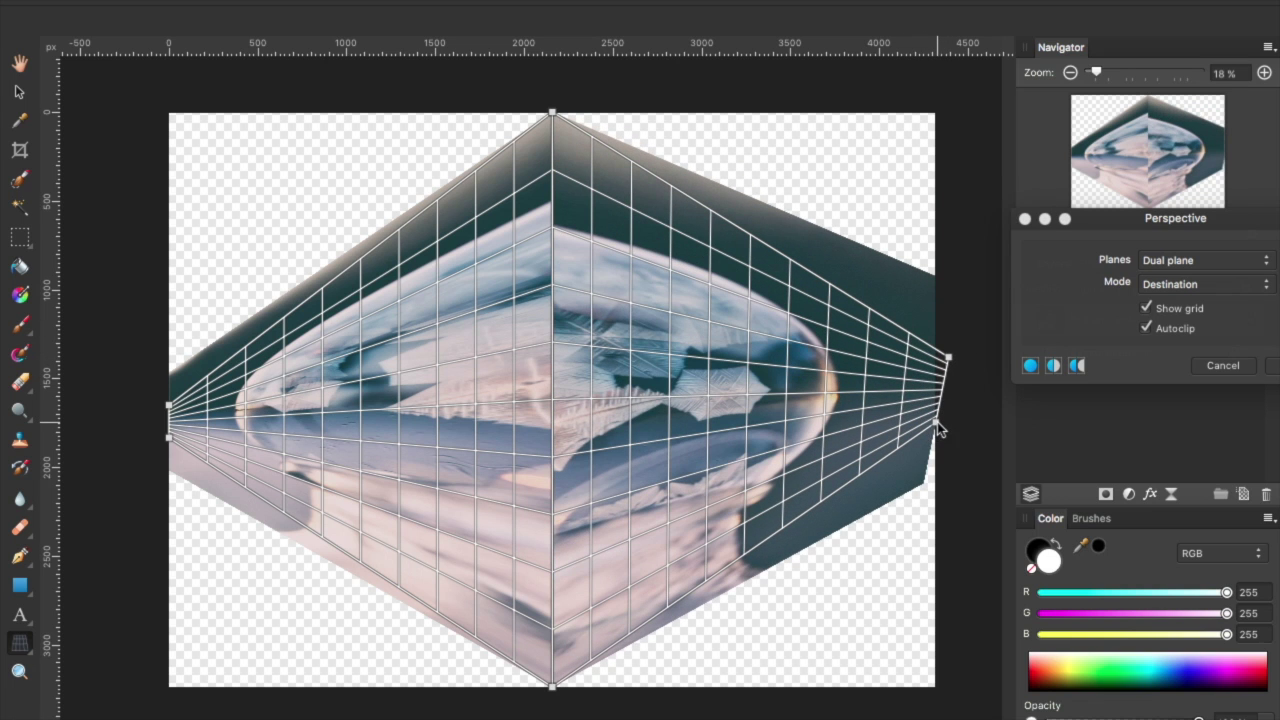
drag(1160, 220, 846, 225)
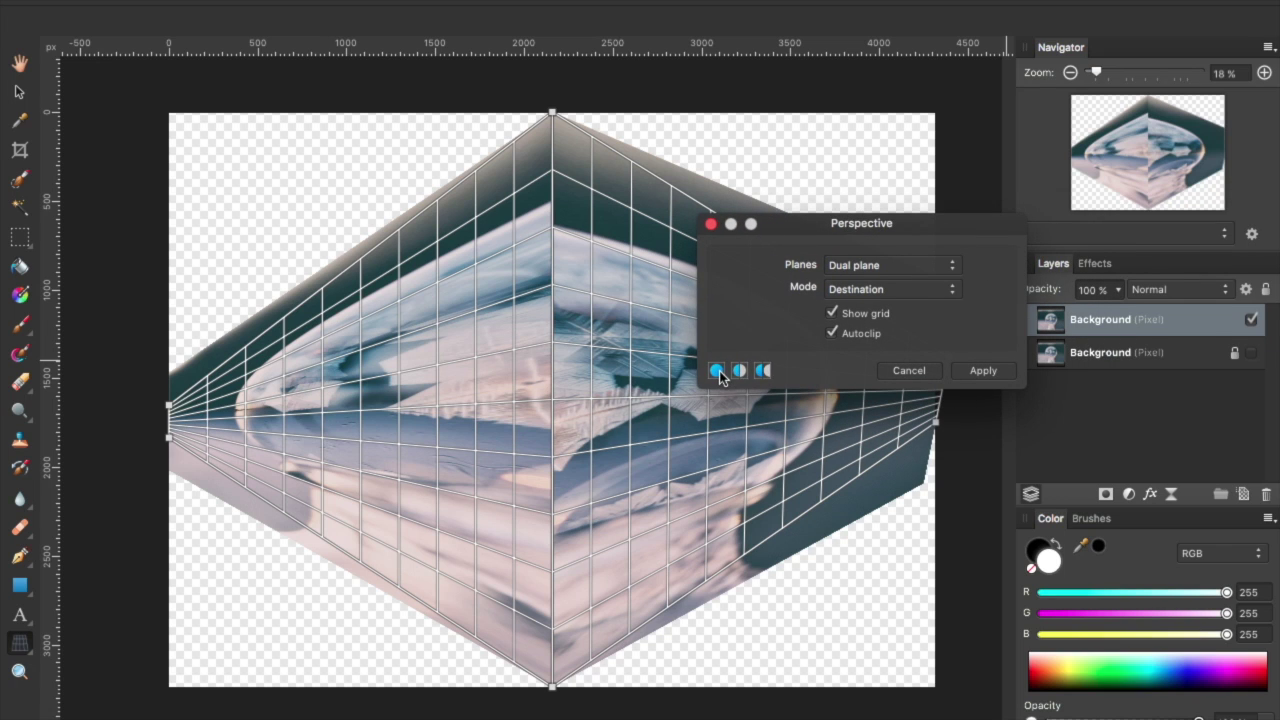
Compare the dual-plane warp in split and side-by-side views, then cancel the Perspective filter.
click(739, 371)
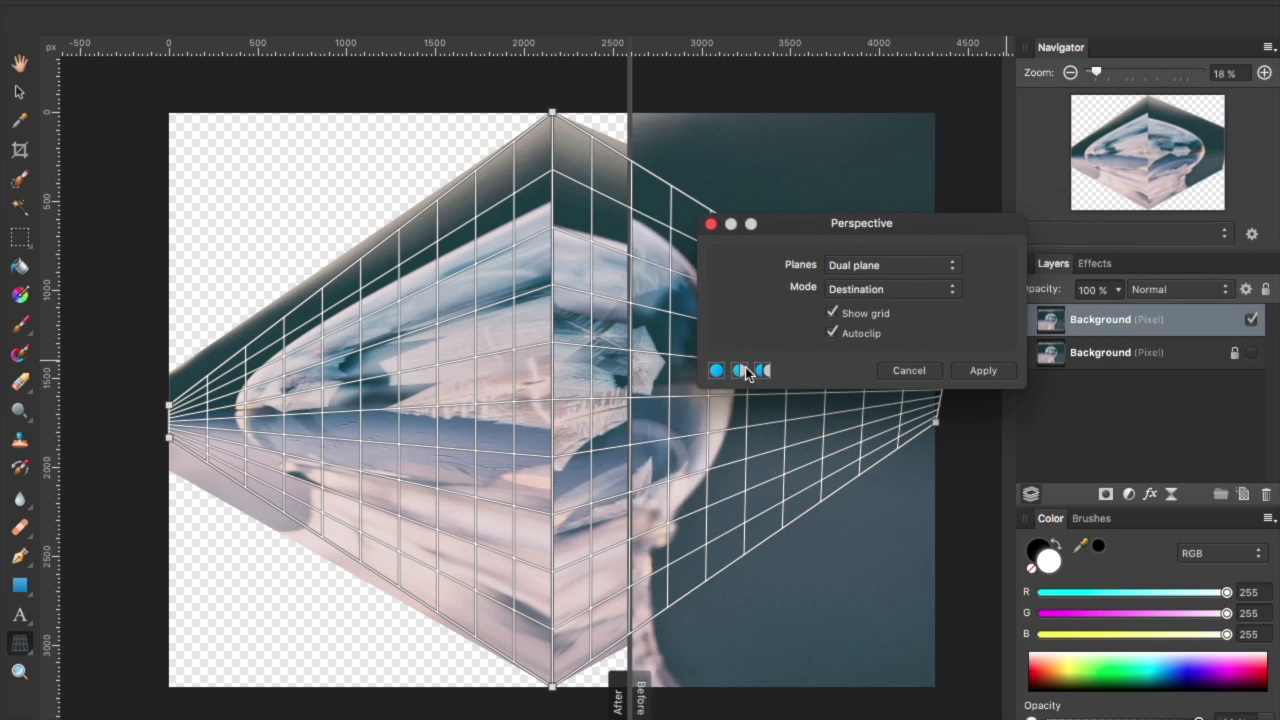
drag(631, 81, 598, 103)
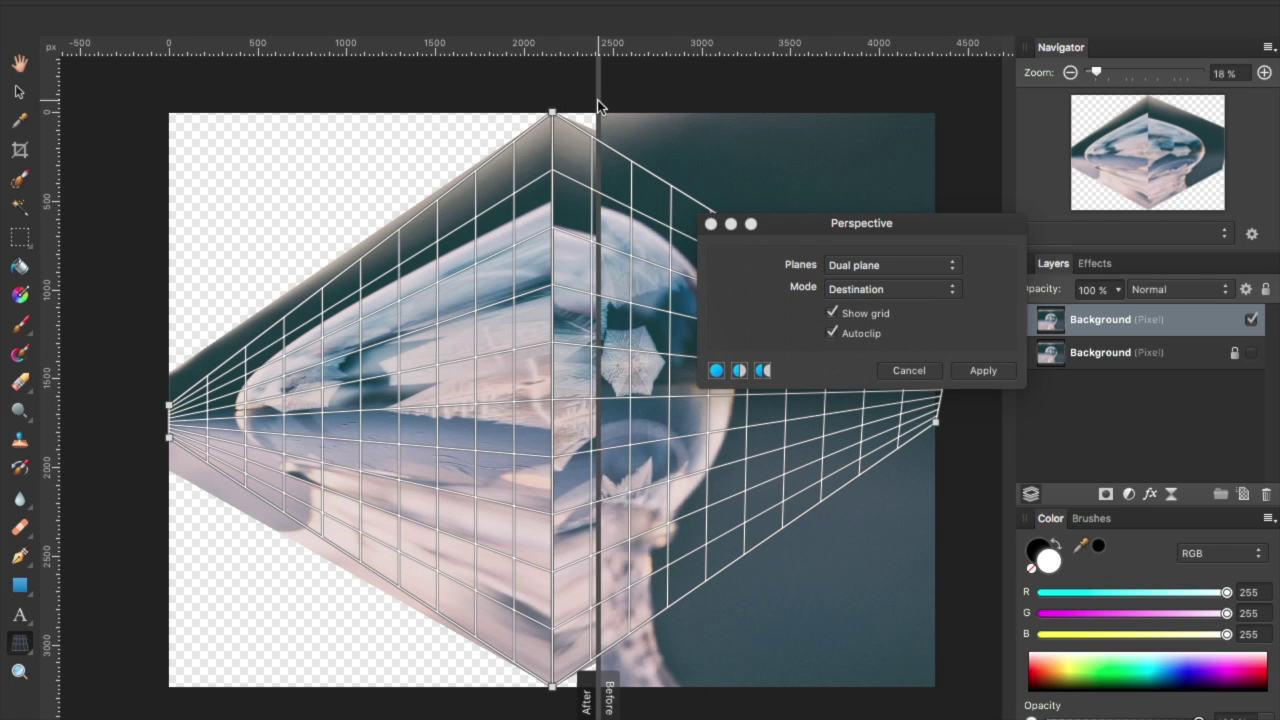
click(765, 371)
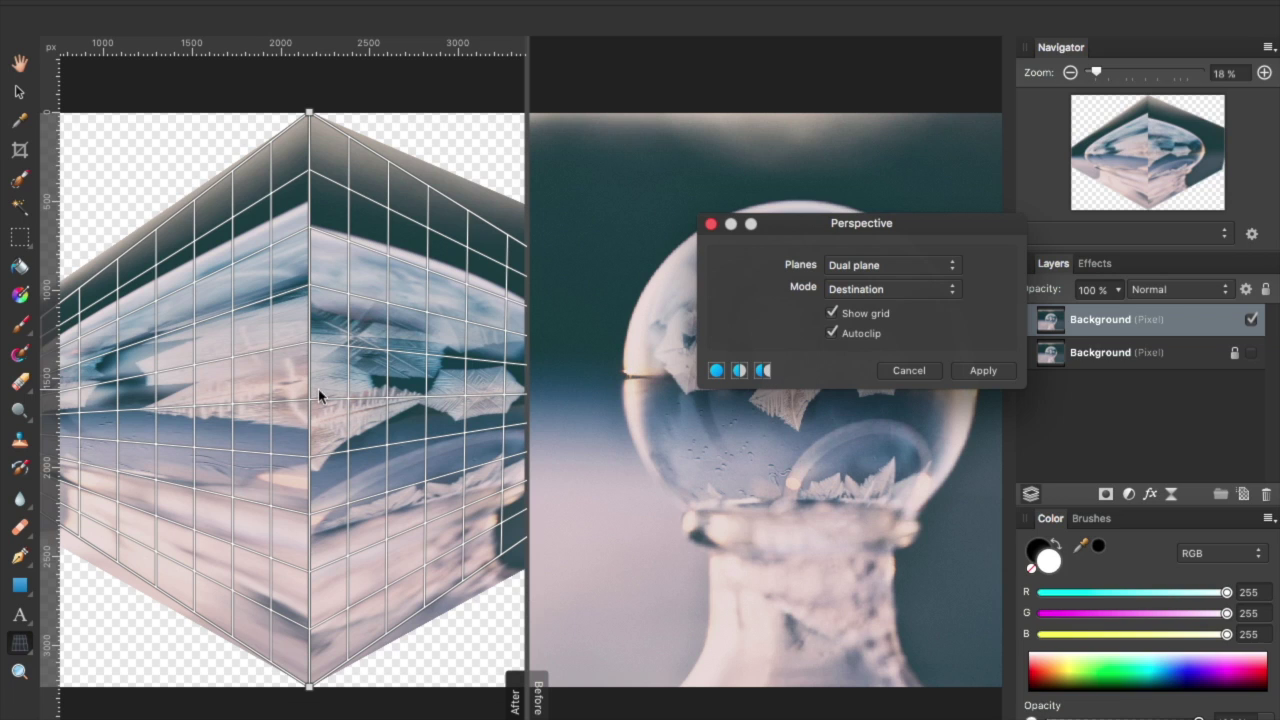
click(909, 371)
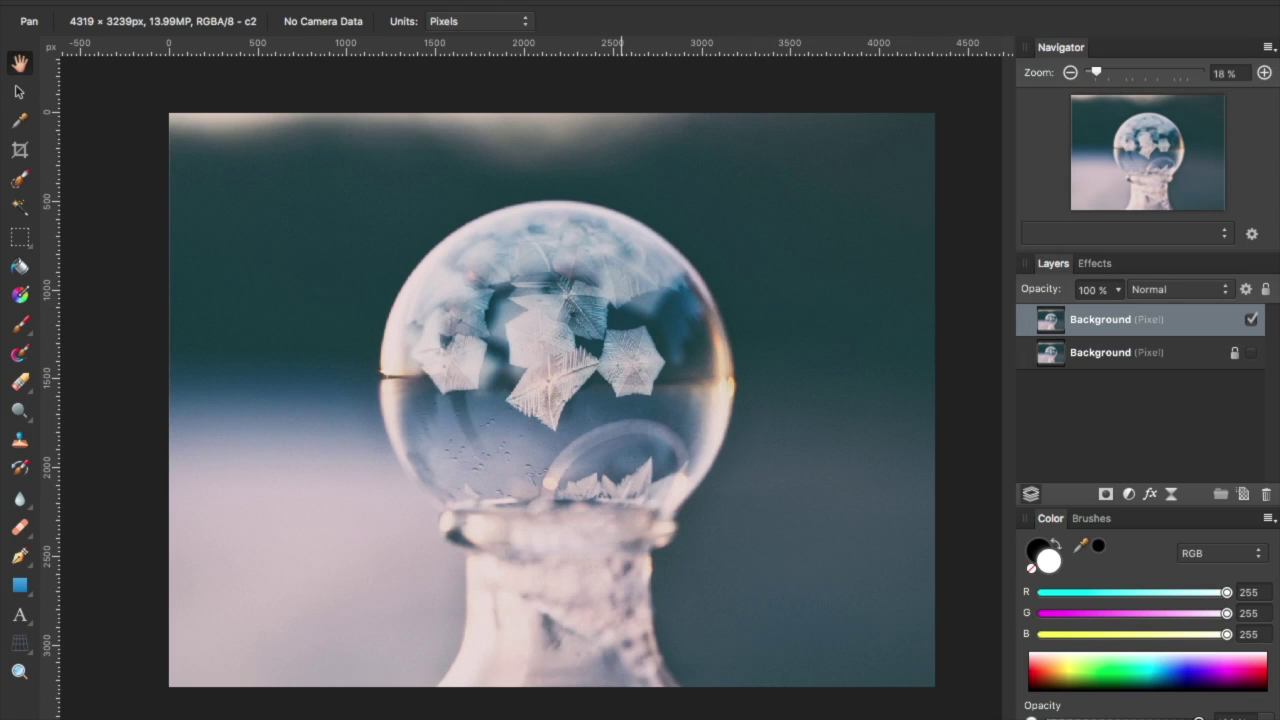
click(580, 0)
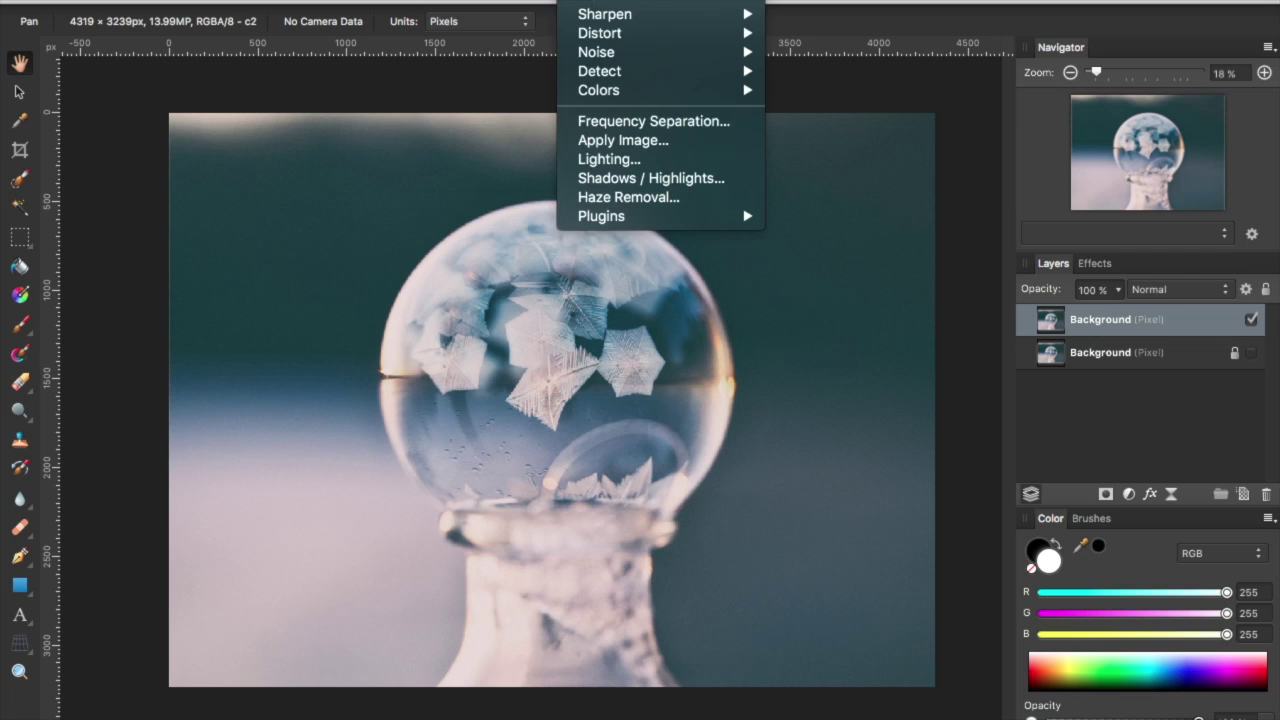
mouse_move(600, 33)
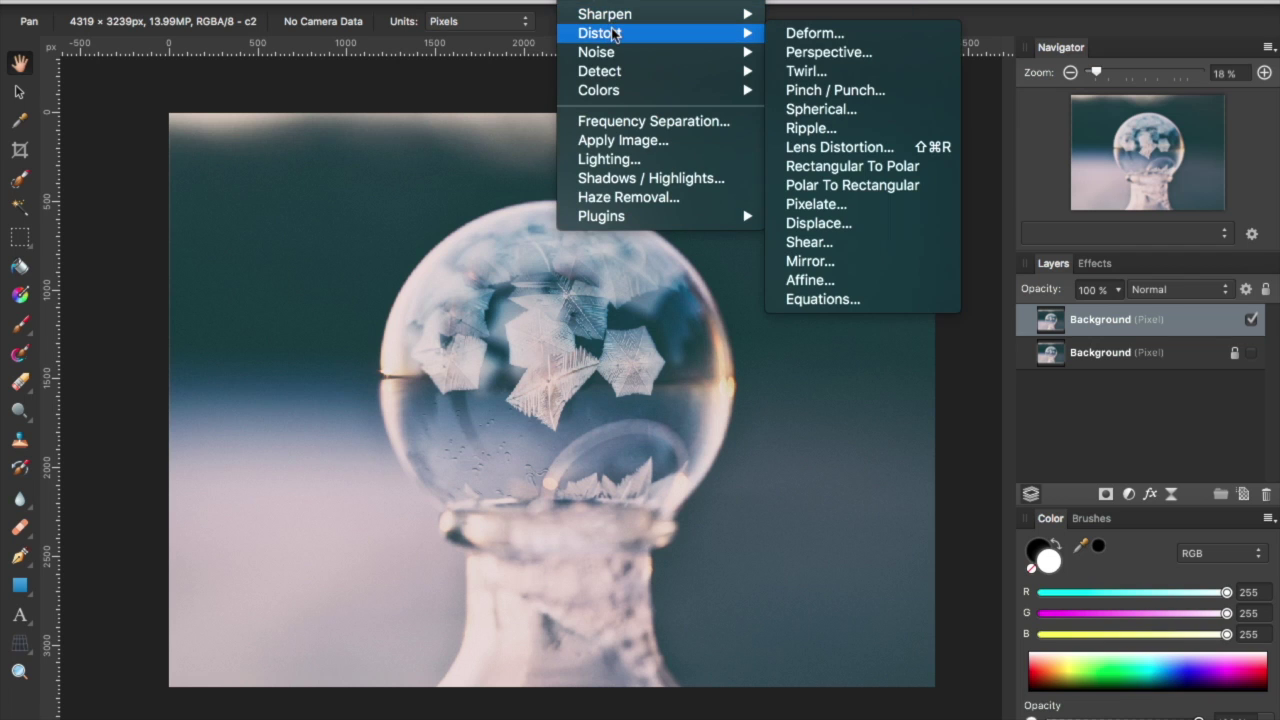
click(825, 35)
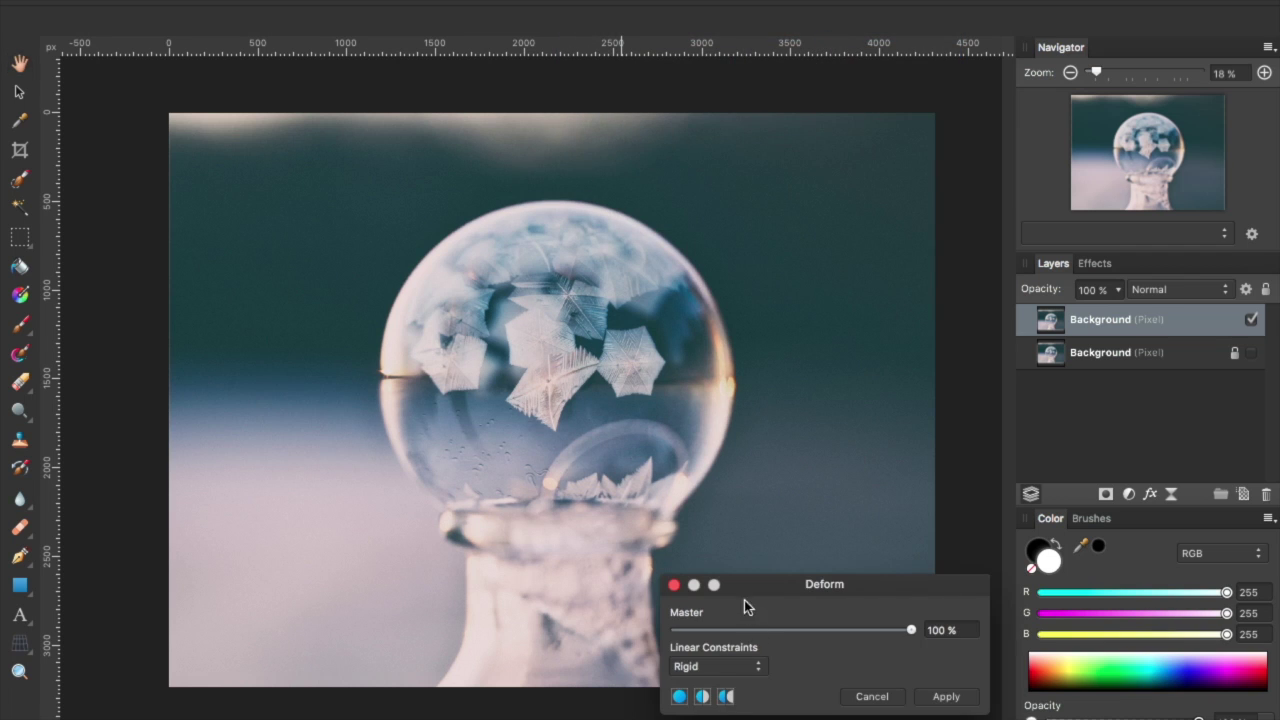
drag(748, 592, 157, 85)
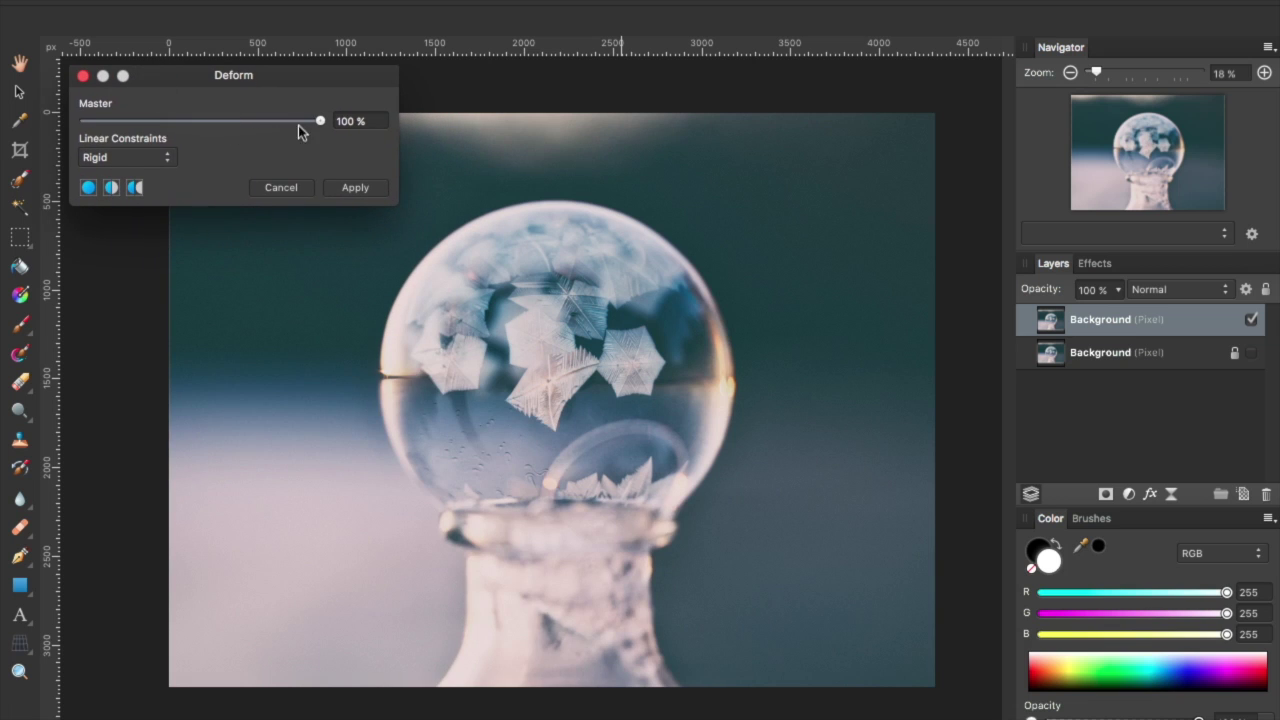
drag(298, 125, 231, 115)
click(150, 157)
click(135, 172)
click(270, 188)
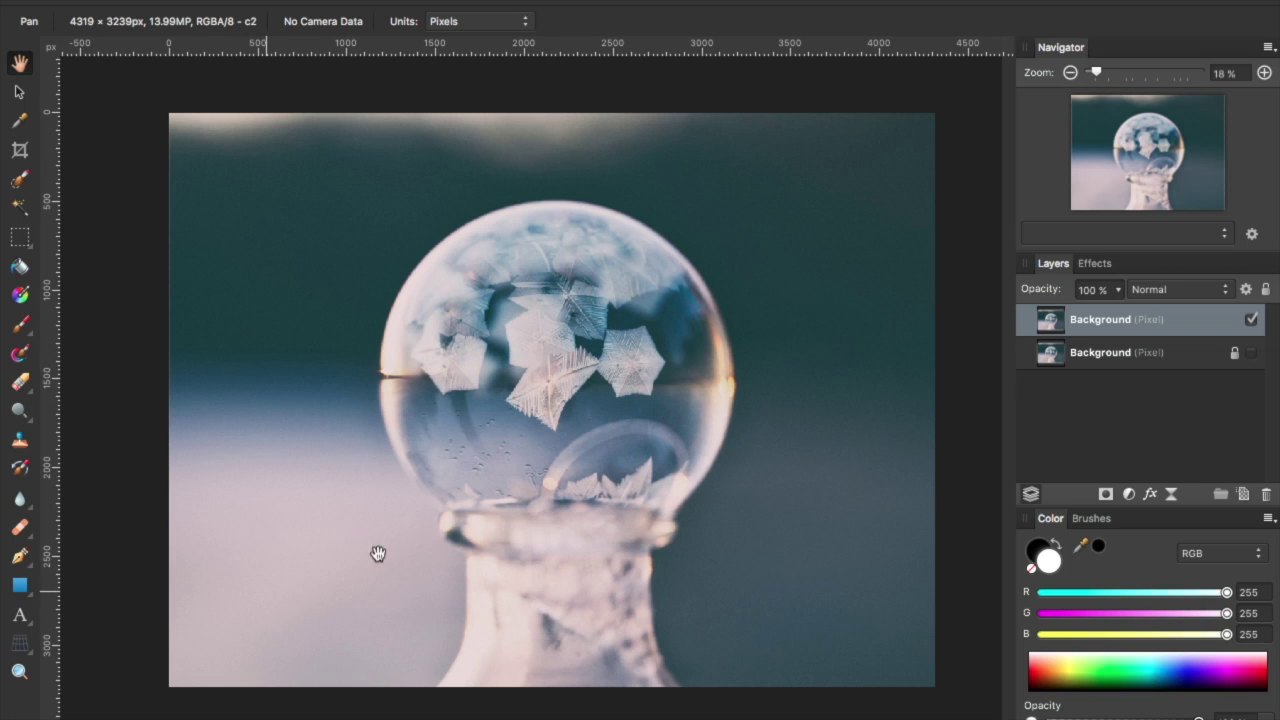
With the Mesh Warp Tool, pull the top-left corner inward and bend the top and left edges.
click(27, 650)
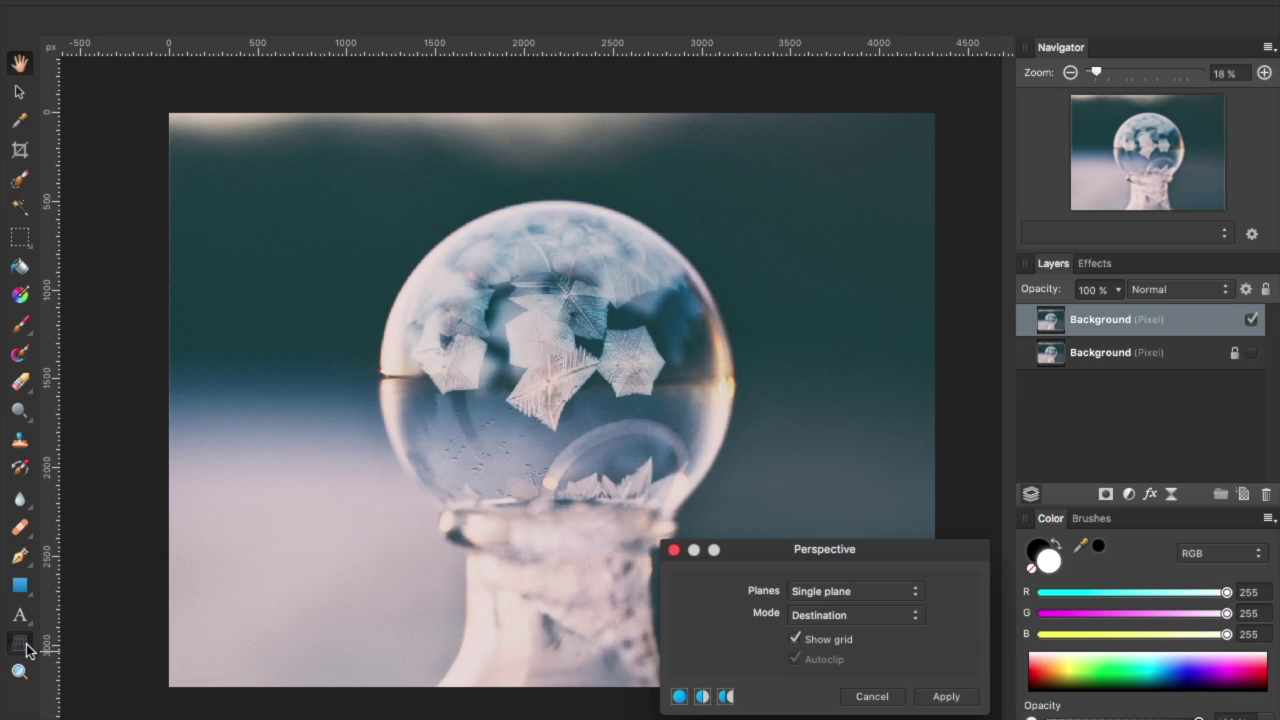
drag(27, 650, 66, 650)
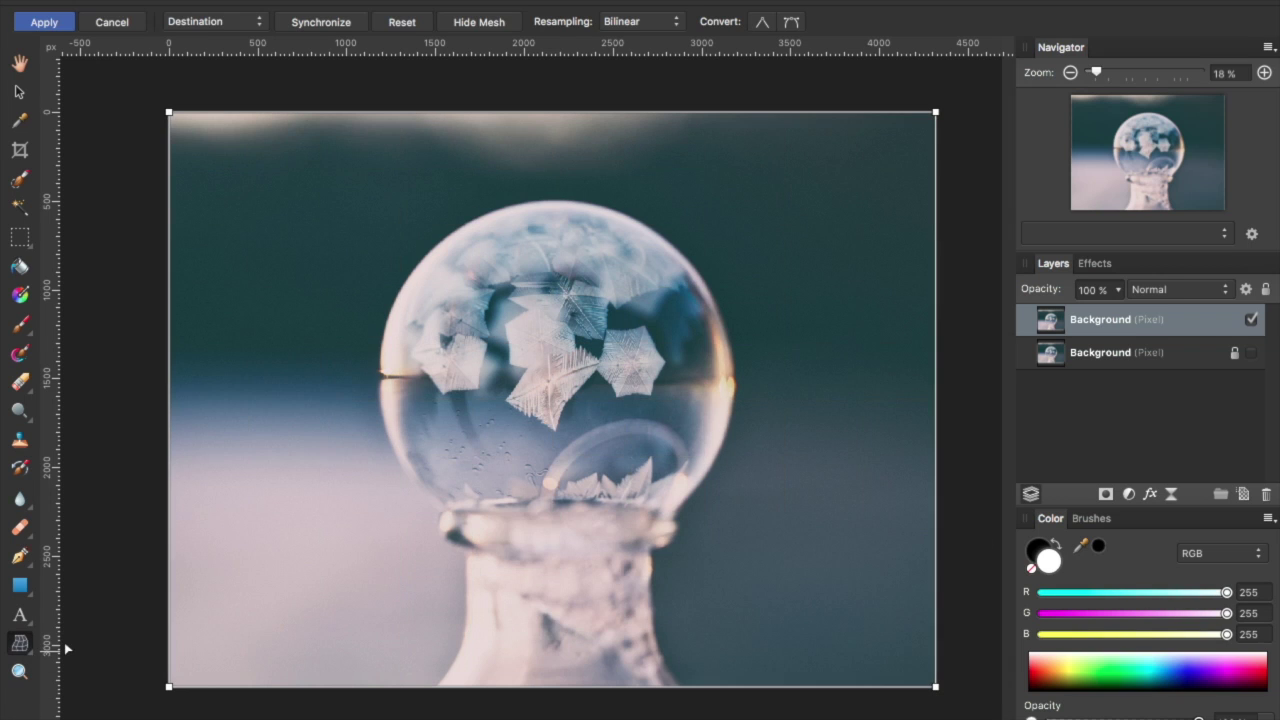
drag(170, 114, 274, 228)
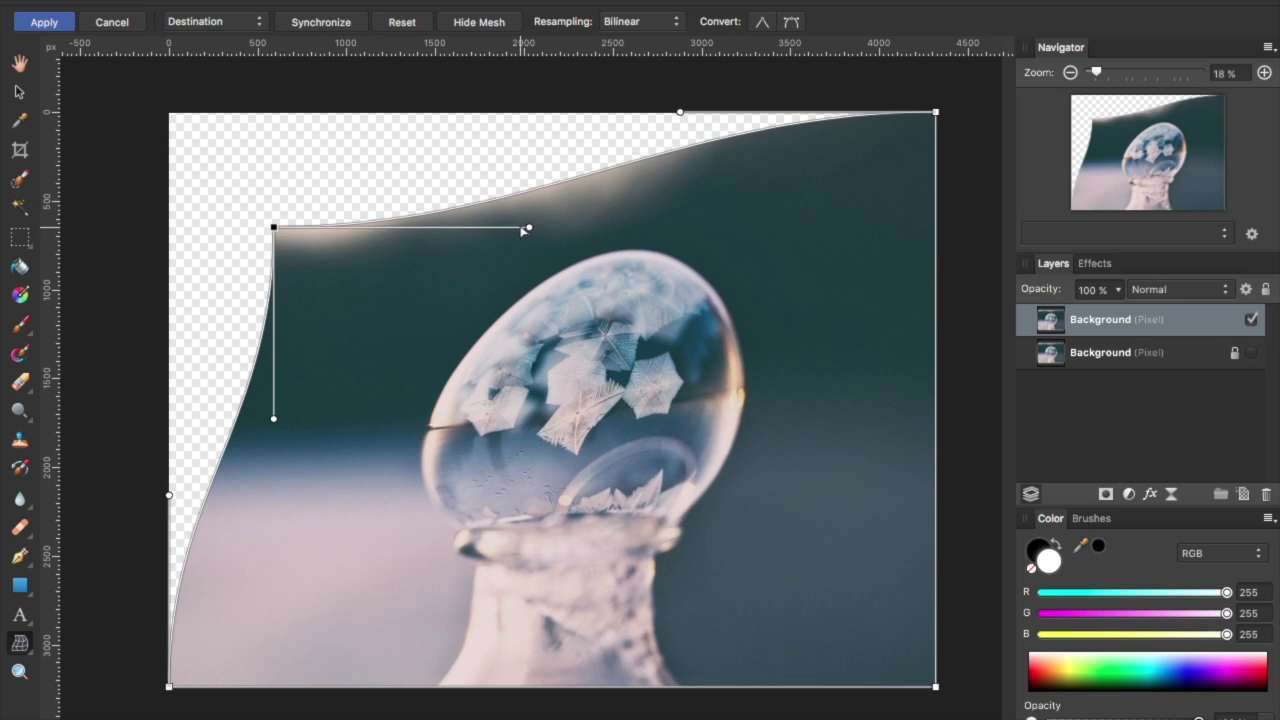
drag(529, 227, 420, 114)
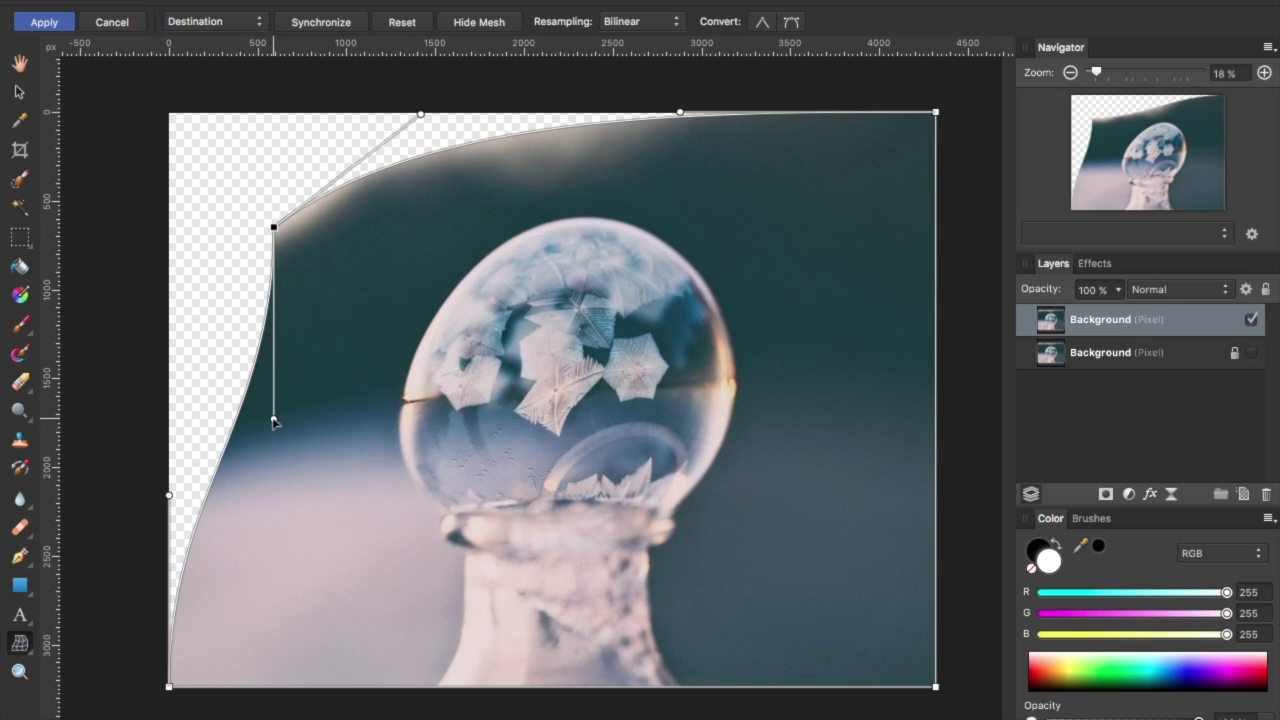
drag(274, 421, 535, 484)
drag(168, 493, 454, 523)
Pull the top-right and bottom-left corners inward and bow the right and left edges.
drag(936, 115, 884, 109)
drag(630, 112, 723, 63)
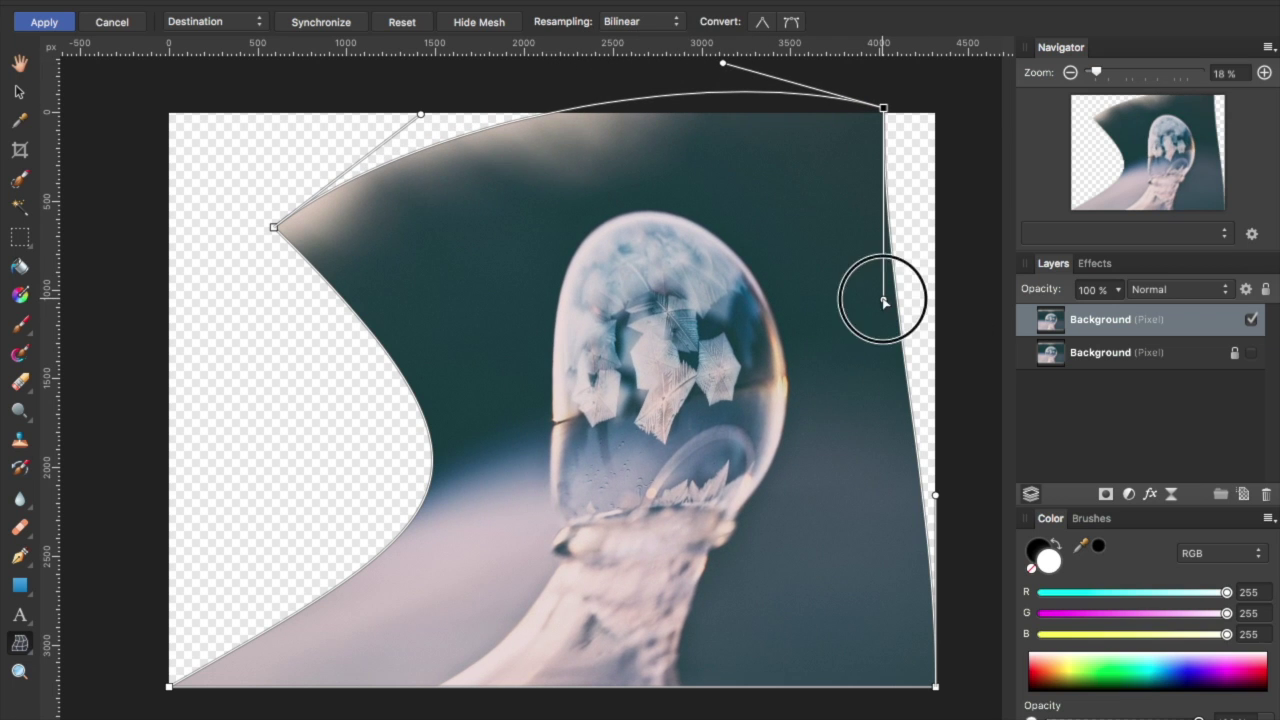
drag(882, 300, 653, 450)
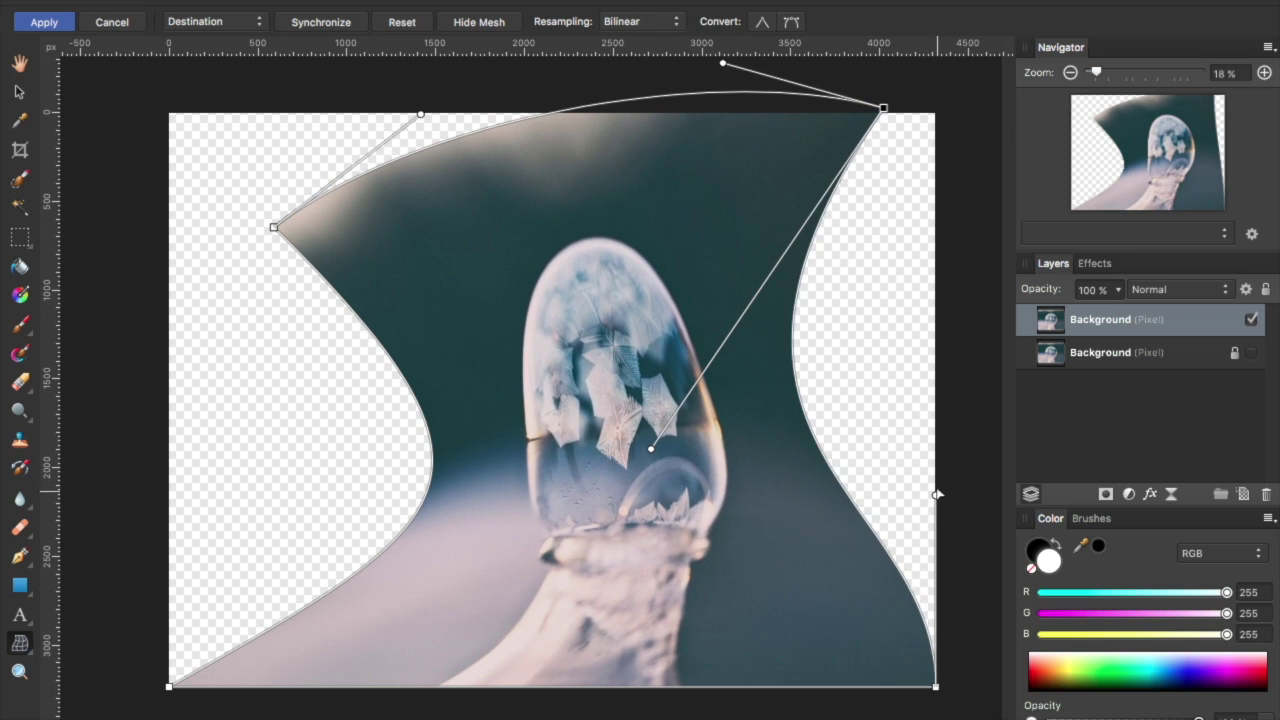
drag(937, 494, 727, 580)
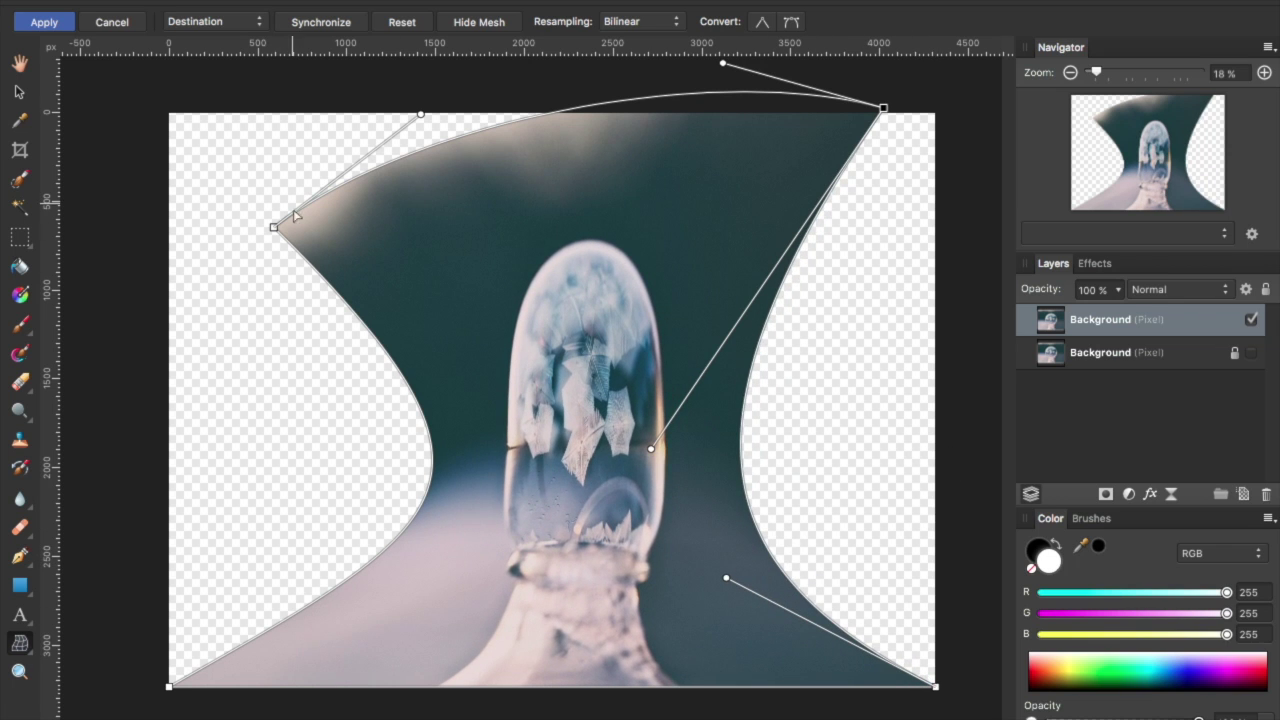
drag(170, 688, 337, 590)
drag(622, 427, 382, 455)
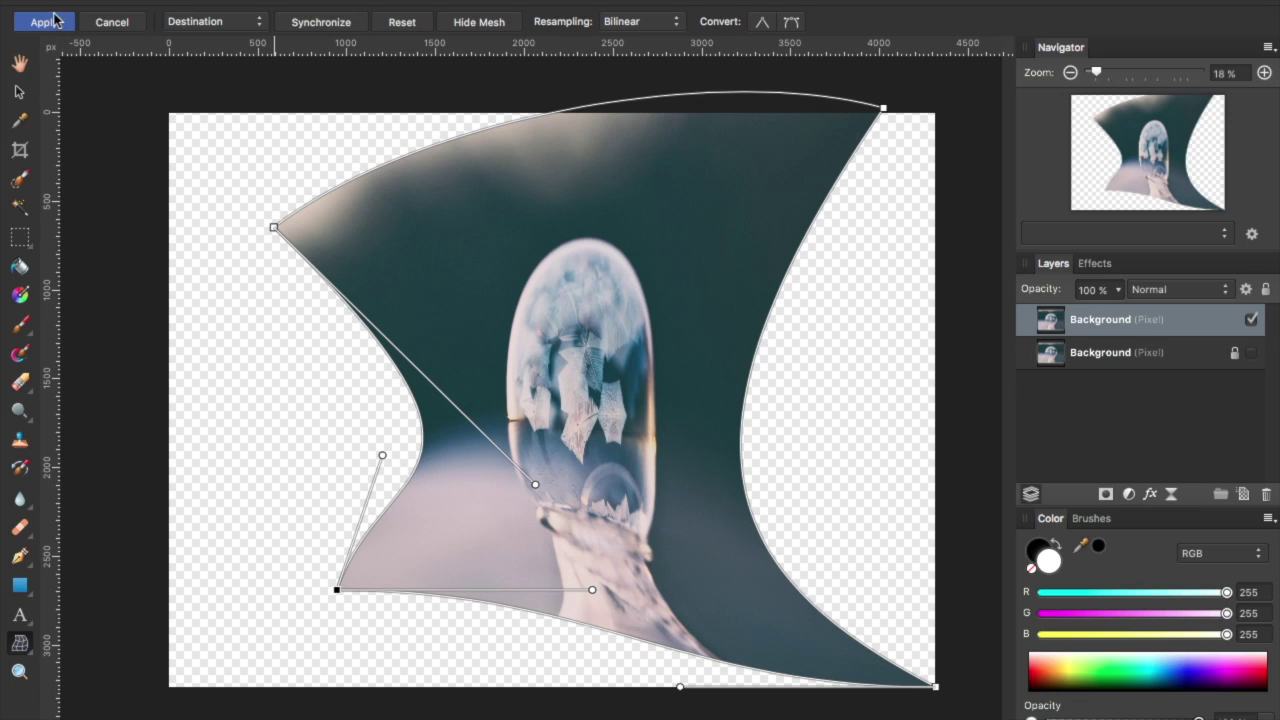
Set mesh warp resampling to Nearest and reshape the left edge curves.
click(220, 20)
click(675, 25)
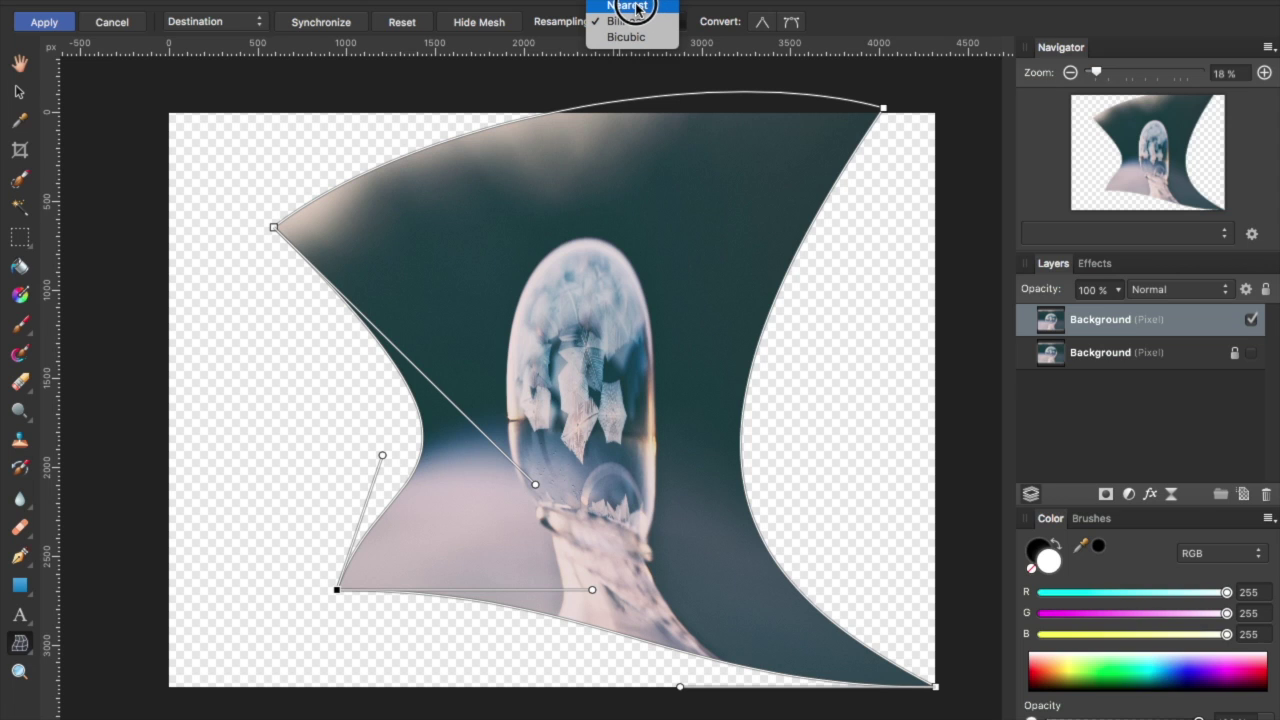
click(634, 7)
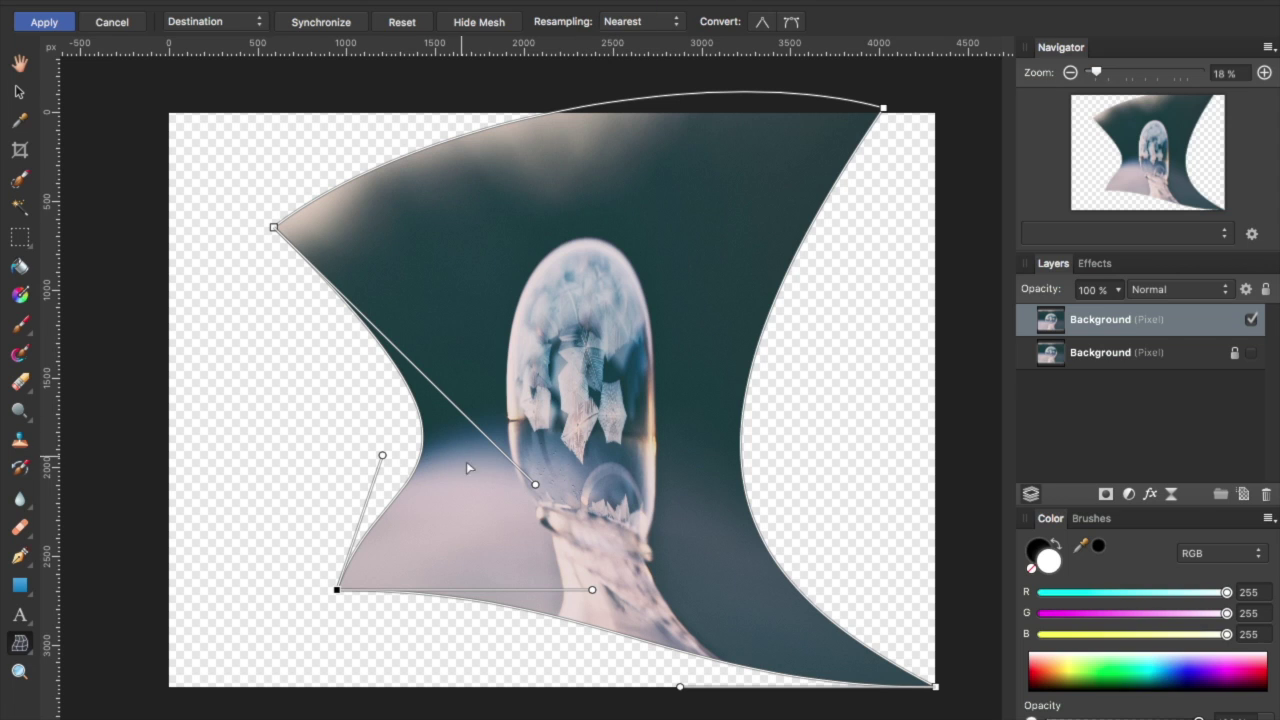
drag(535, 484, 160, 390)
drag(383, 453, 275, 530)
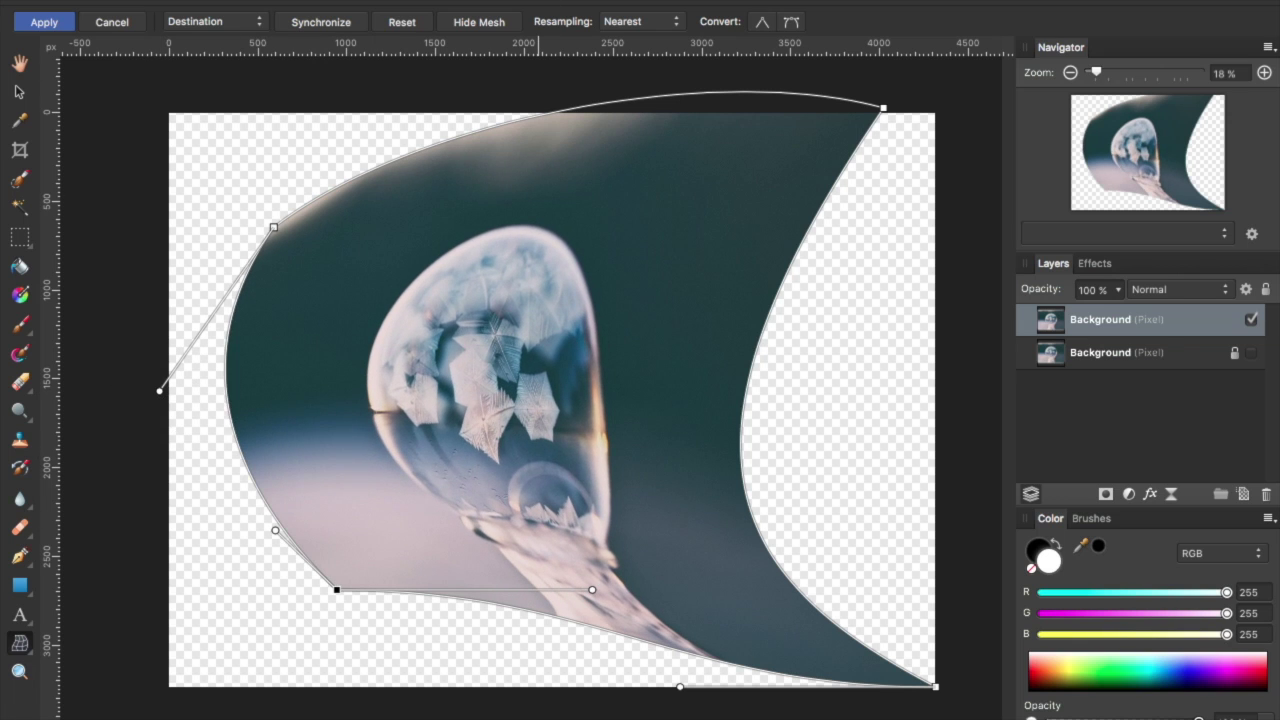
Toggle the mesh overlay off and on to preview, then cancel the mesh warp.
click(469, 27)
click(469, 27)
click(469, 27)
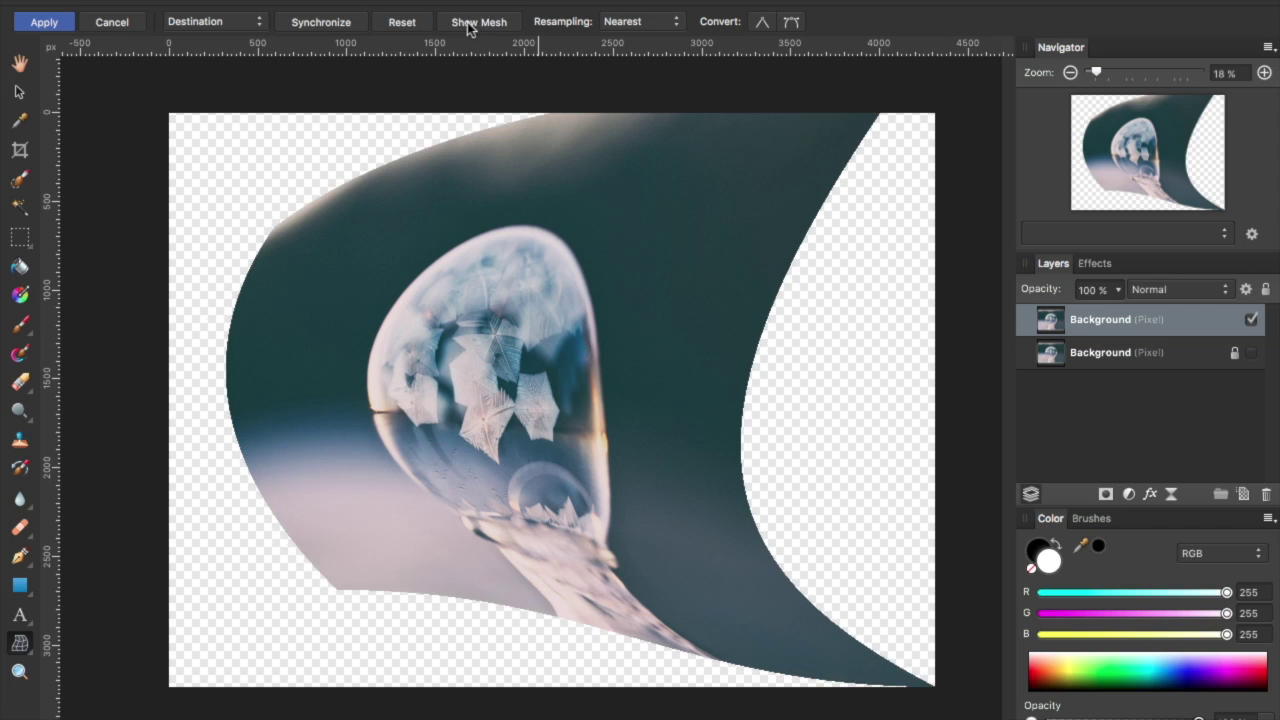
click(469, 27)
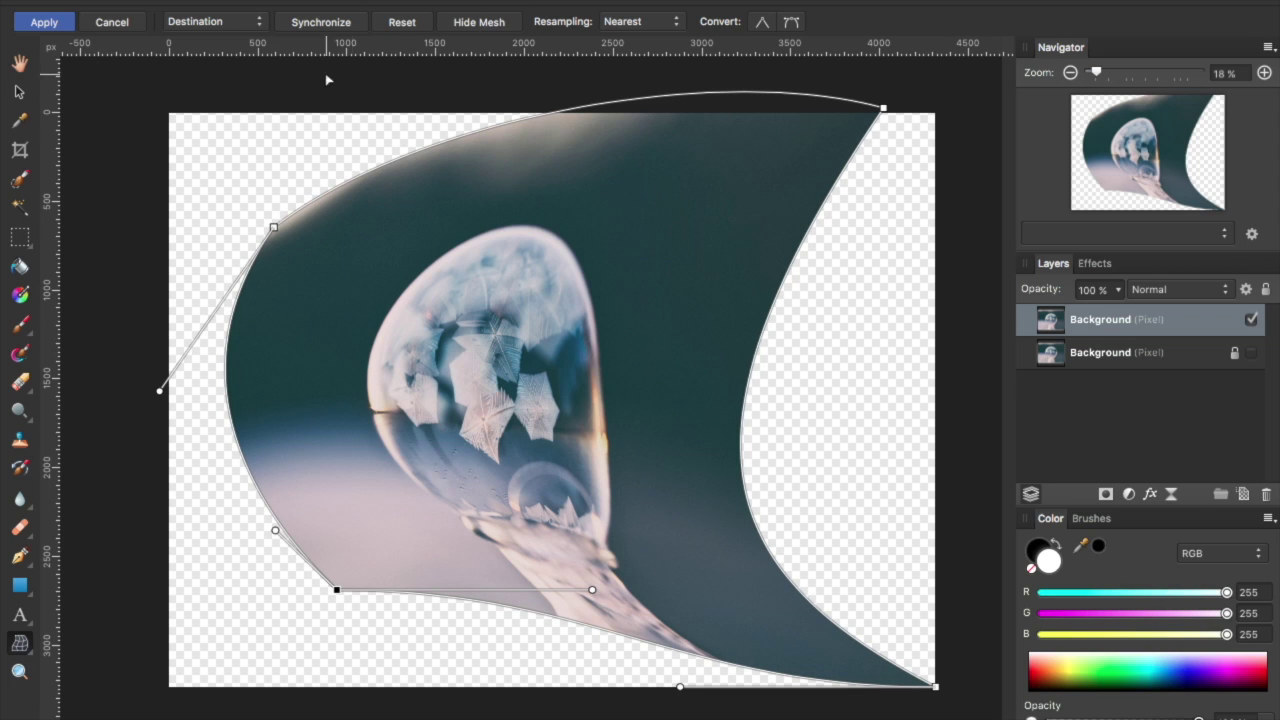
click(115, 22)
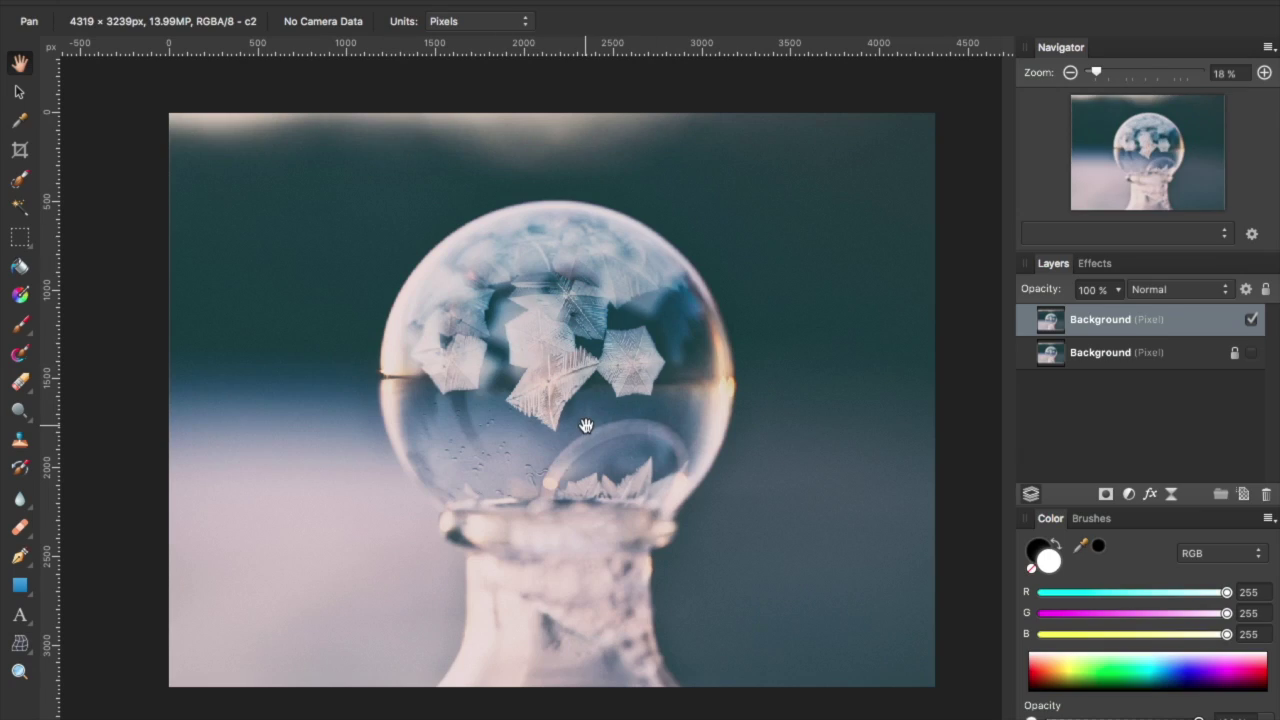